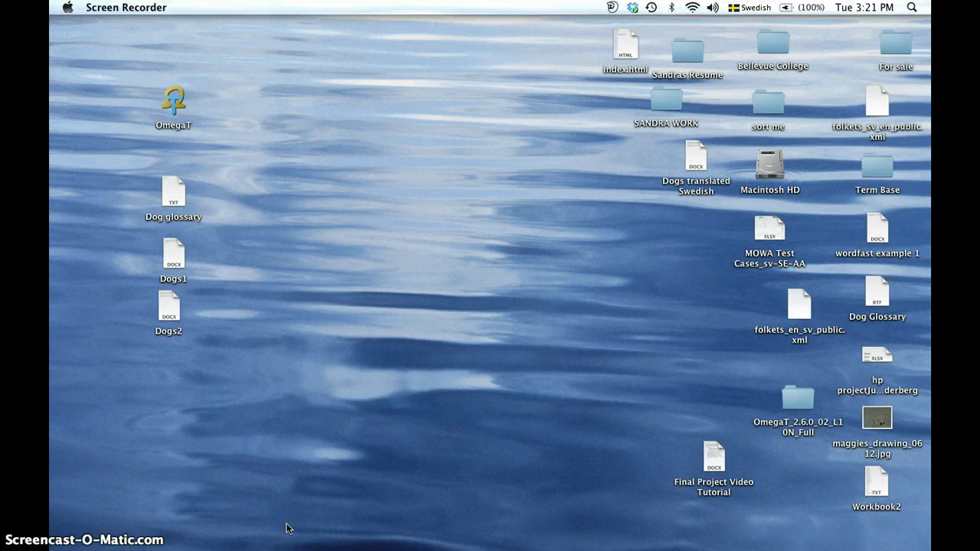
# Select the OmegaT application icon on the desktop.
pyautogui.click(289, 443)
pyautogui.click(176, 106)
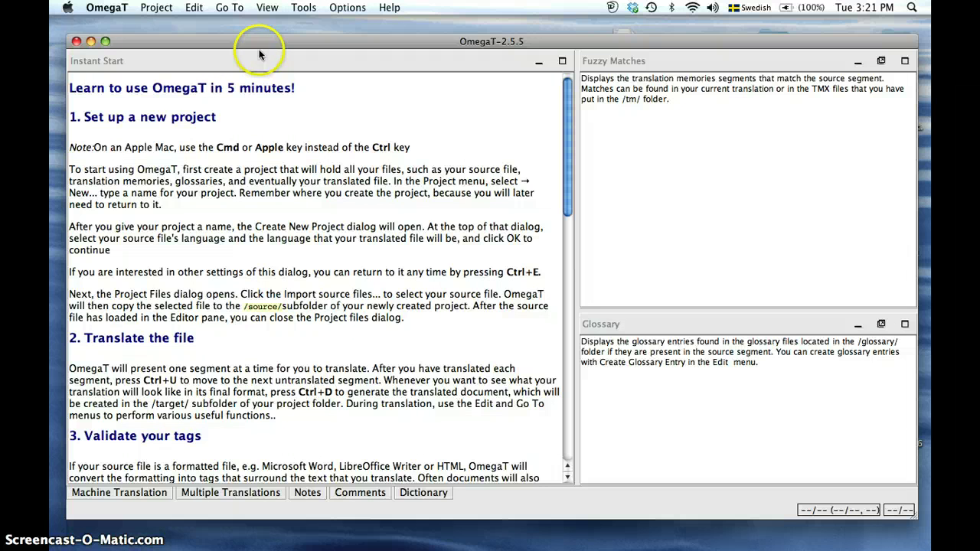
# Reposition the OmegaT window showing the Instant Start guide.
pyautogui.moveTo(267, 43); pyautogui.dragTo(258, 32)
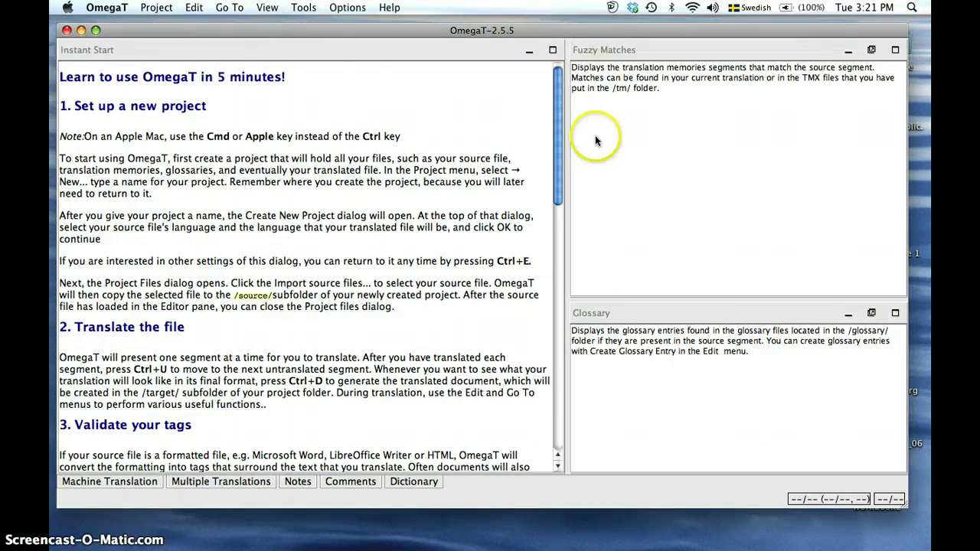
pyautogui.moveTo(559, 120); pyautogui.dragTo(583, 111)
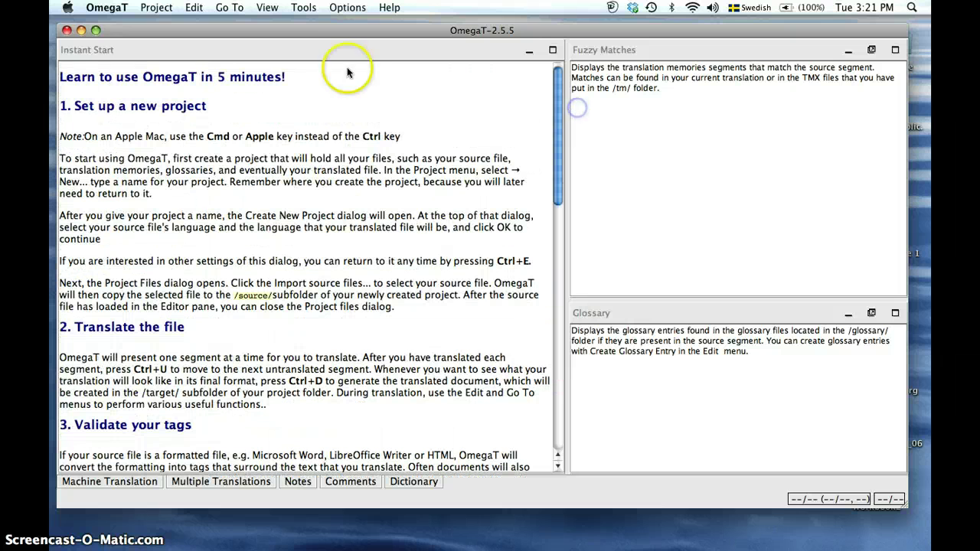
# Save a new OmegaT project named 'New Project' in the Desktop location.
pyautogui.click(162, 14)
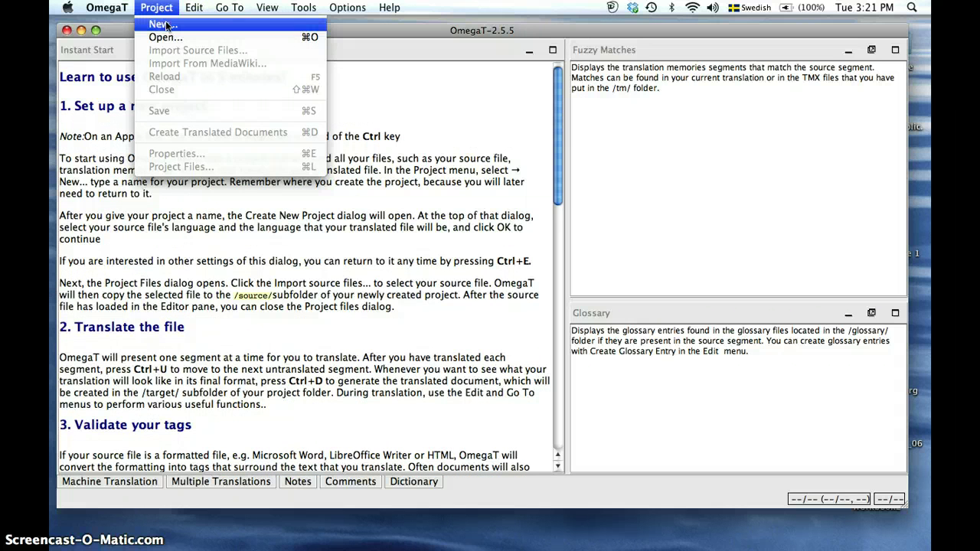
pyautogui.click(170, 26)
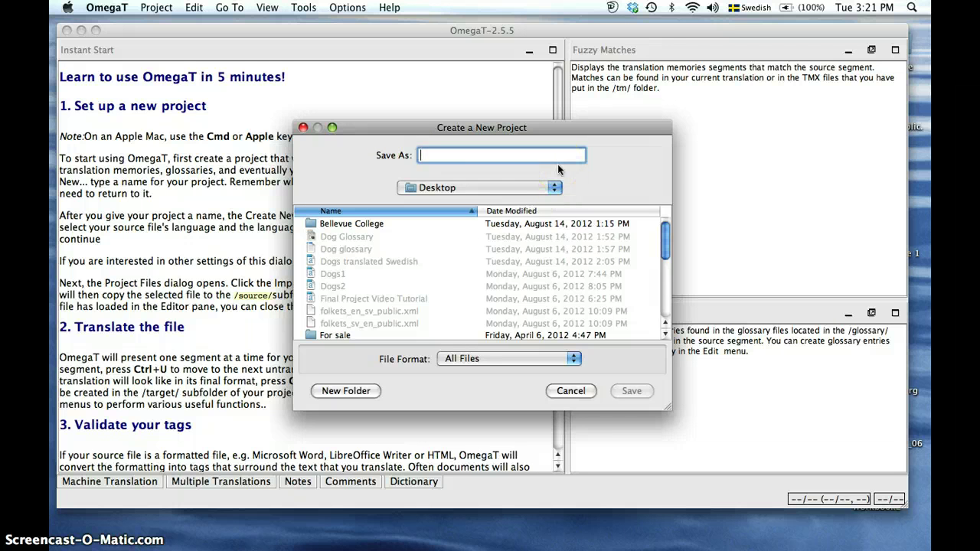
pyautogui.write('New Project')
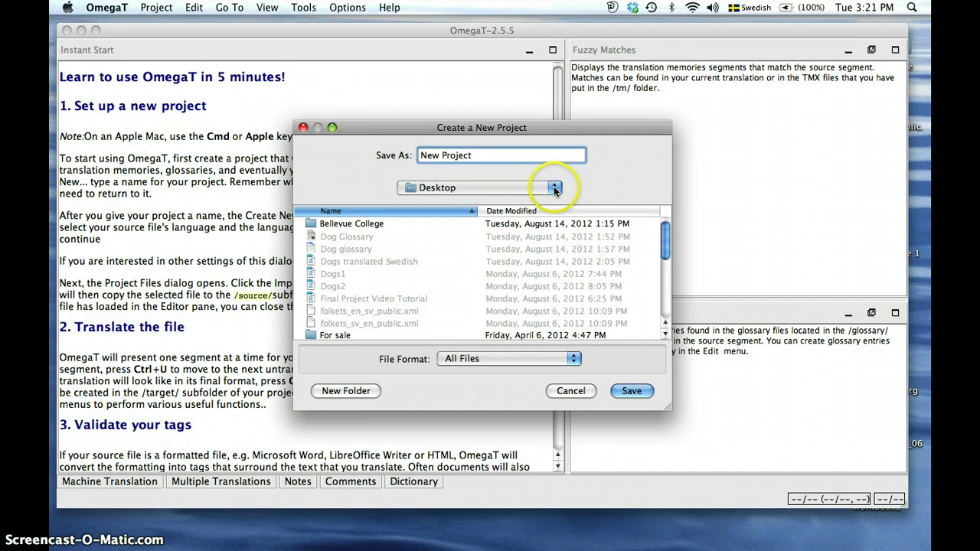
pyautogui.click(554, 187)
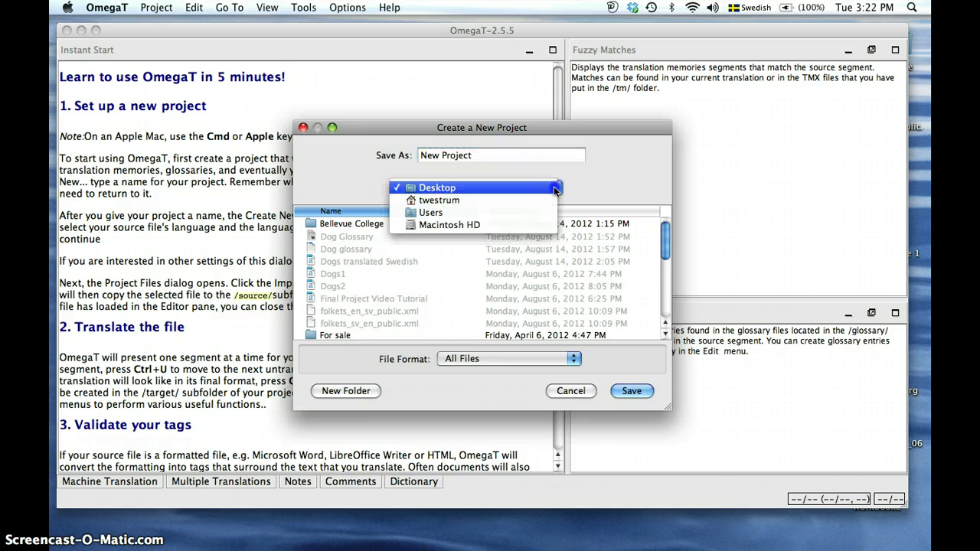
pyautogui.click(515, 189)
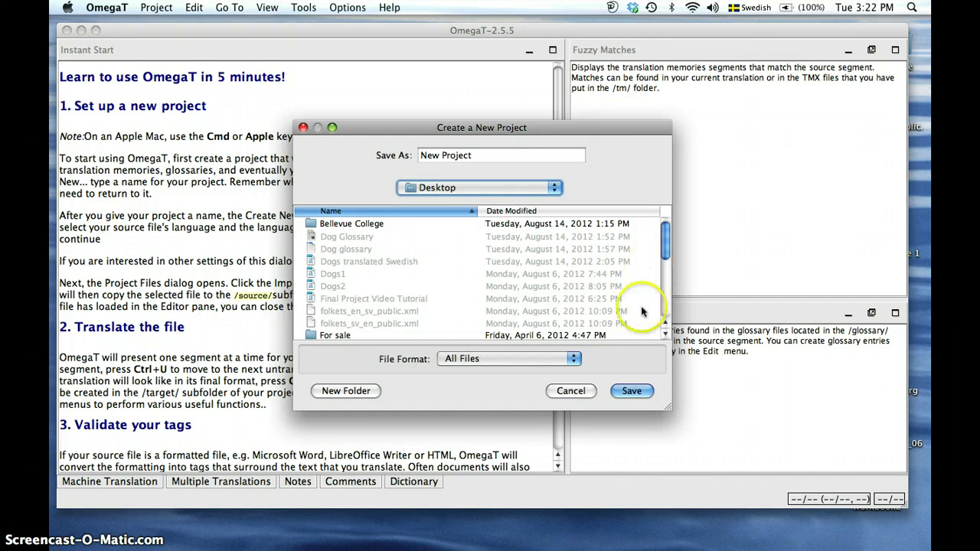
pyautogui.click(631, 389)
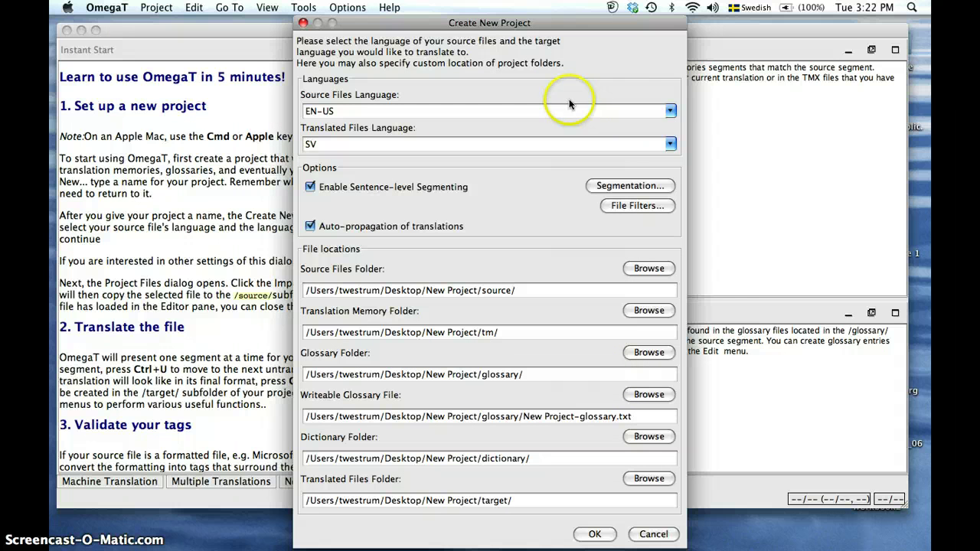
# Set source language EN-US and target SV - Swedish, then confirm project creation.
pyautogui.click(671, 112)
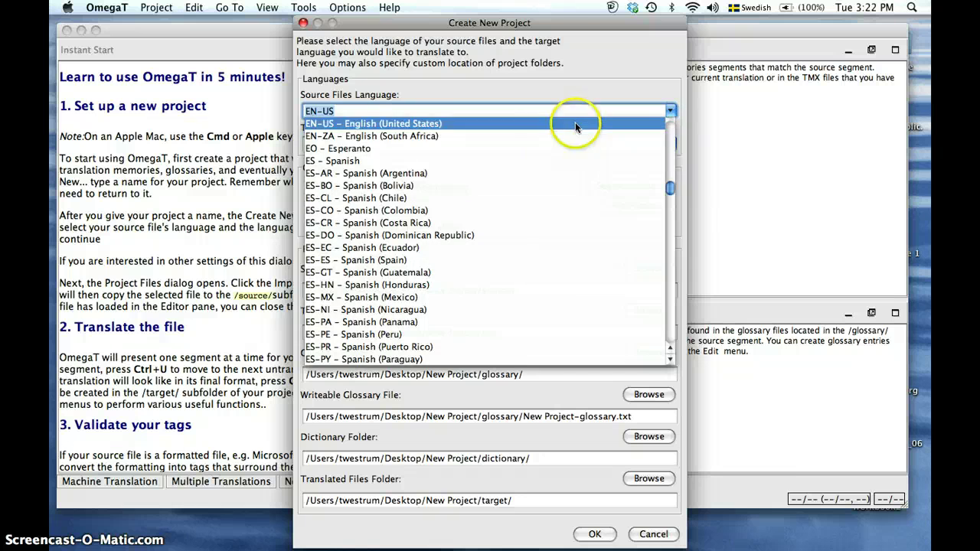
pyautogui.click(550, 124)
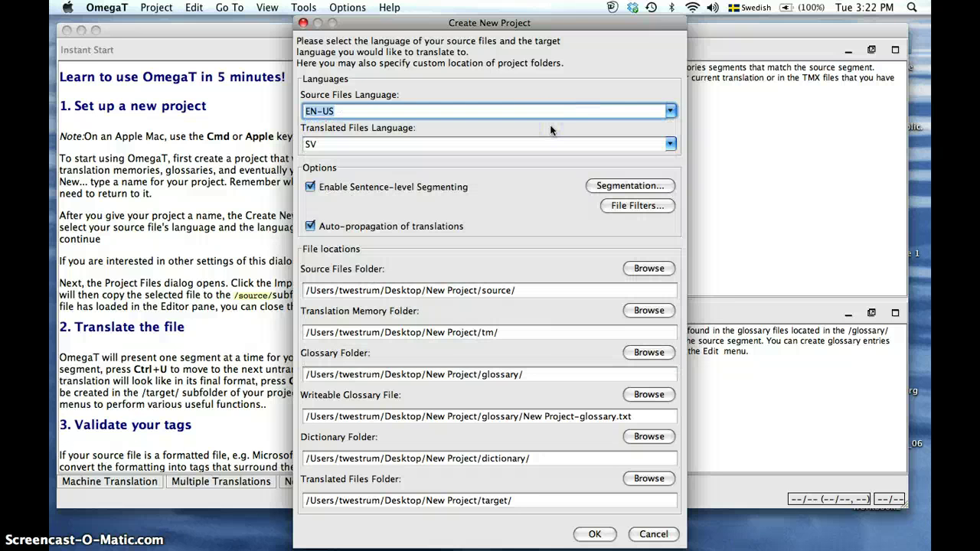
pyautogui.click(672, 148)
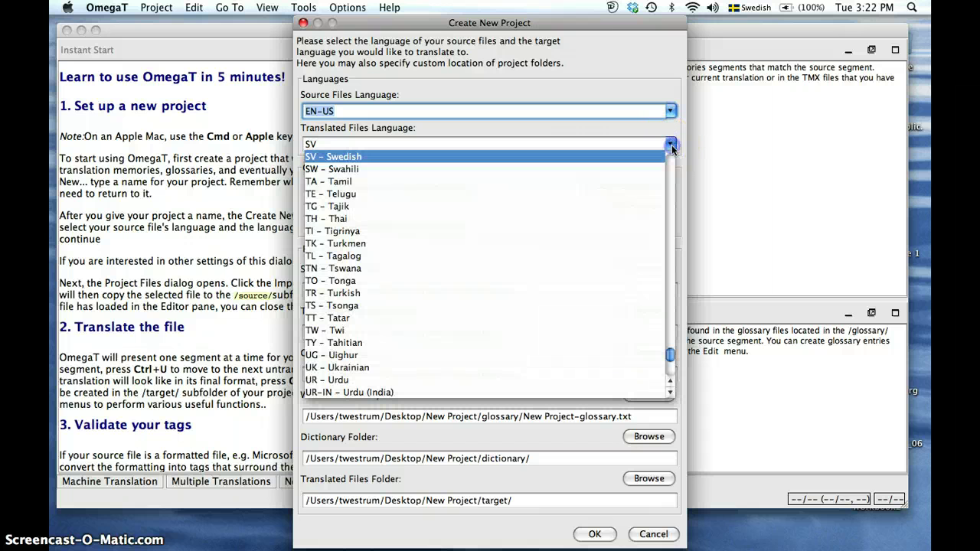
pyautogui.click(626, 159)
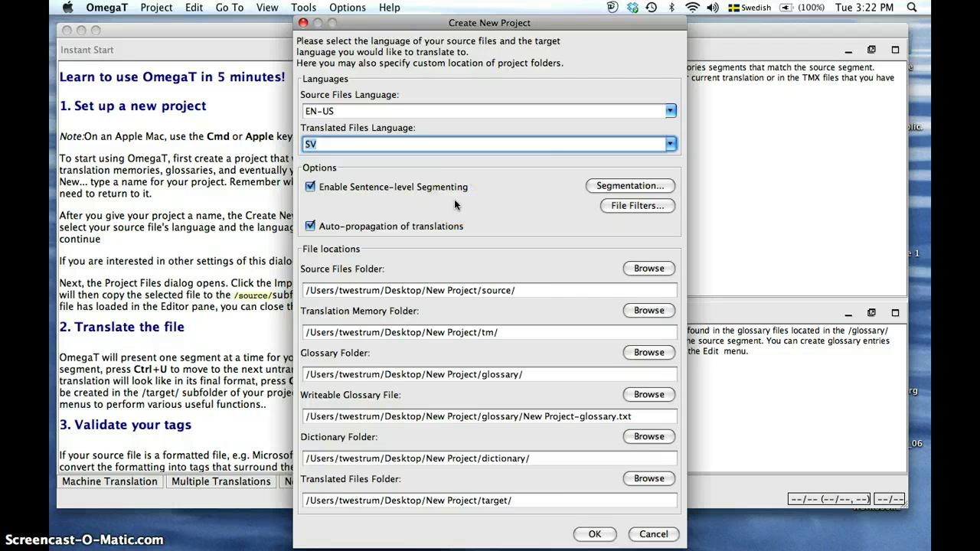
pyautogui.click(310, 188)
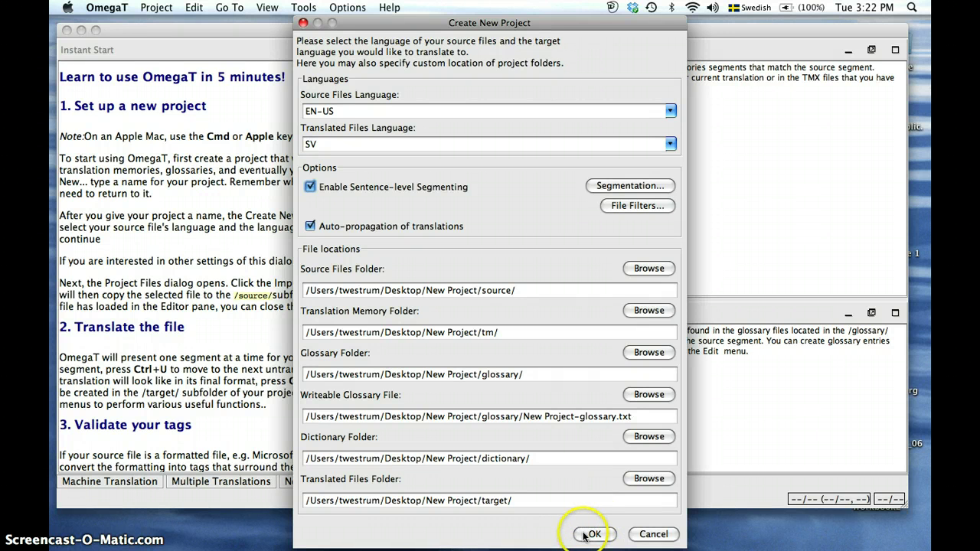
pyautogui.click(594, 534)
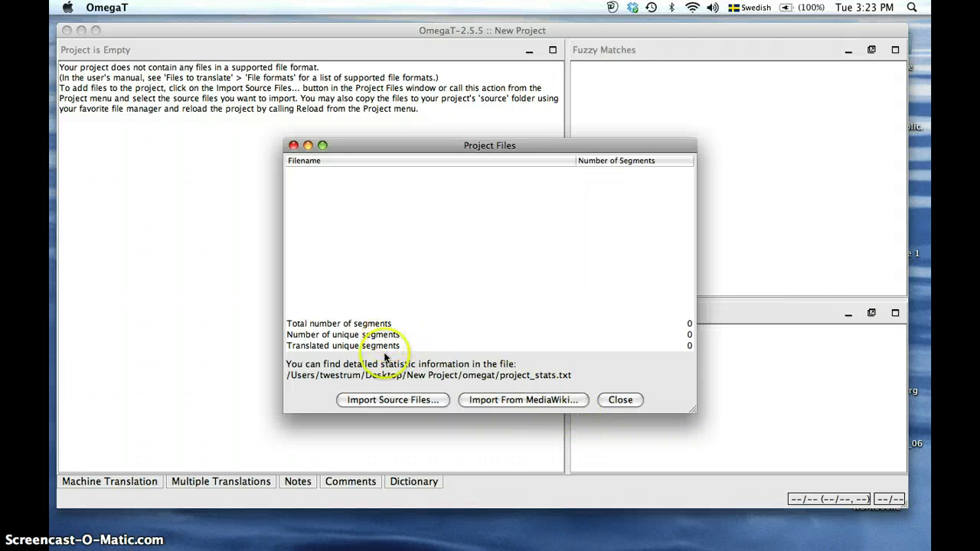
# Import Dogs1.docx from the Desktop as a source file.
pyautogui.click(412, 401)
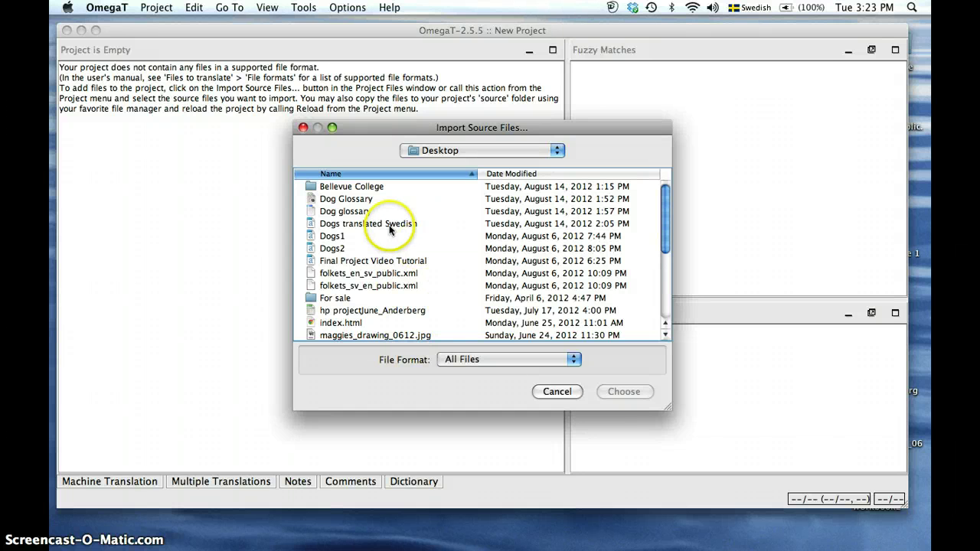
pyautogui.click(332, 237)
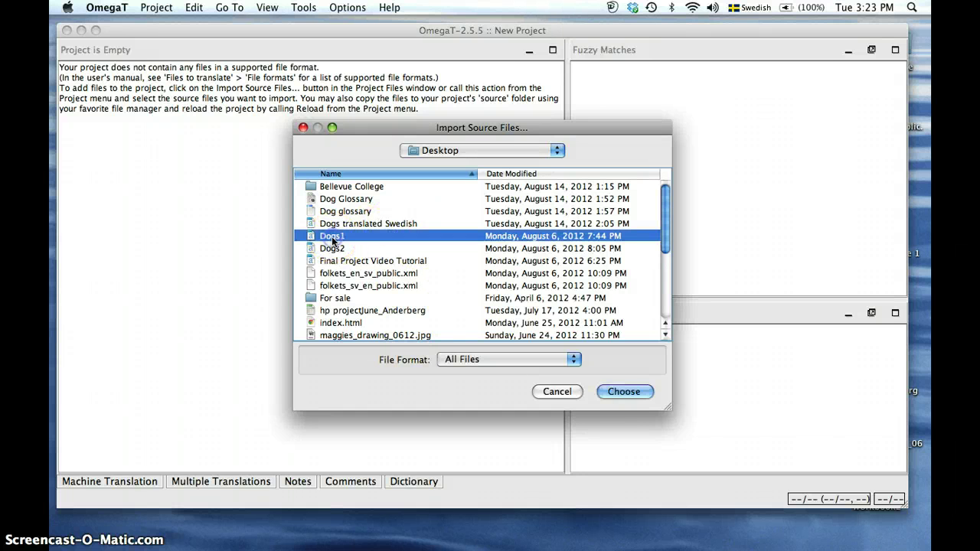
pyautogui.click(623, 391)
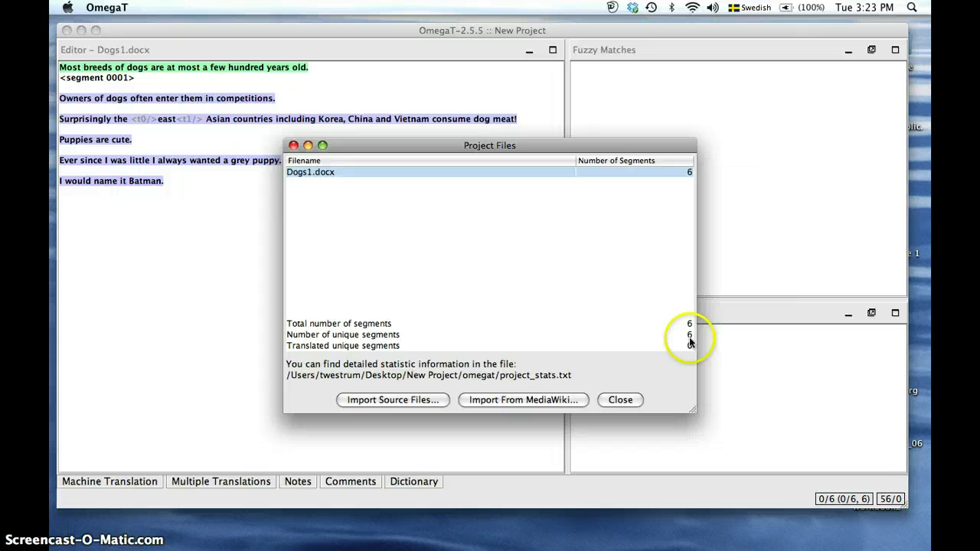
# Close the Project Files list and check the View menu without changing anything.
pyautogui.click(621, 401)
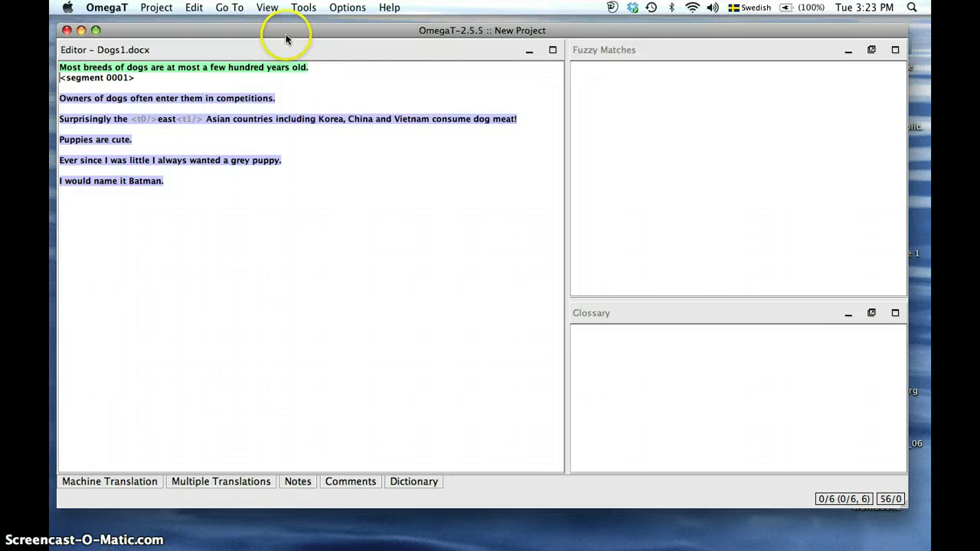
pyautogui.click(268, 8)
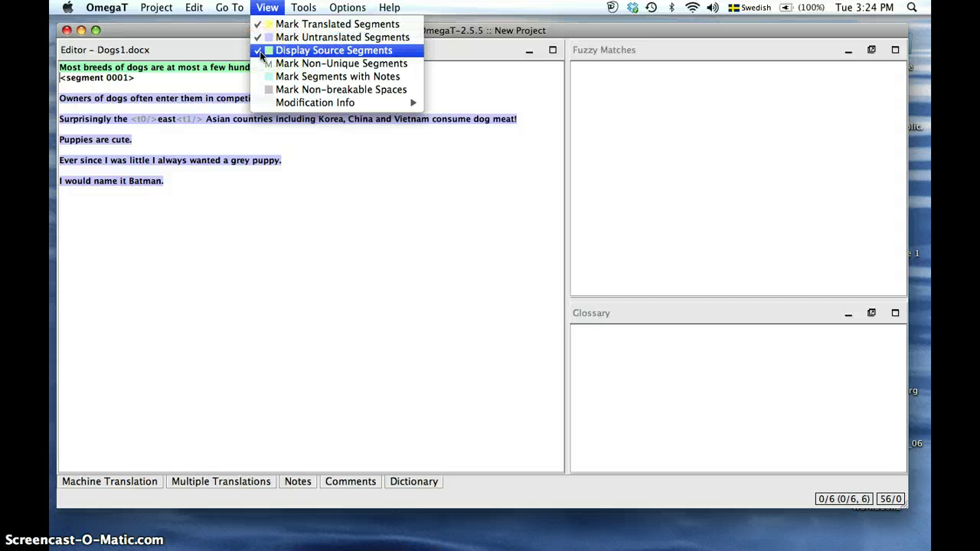
pyautogui.click(204, 202)
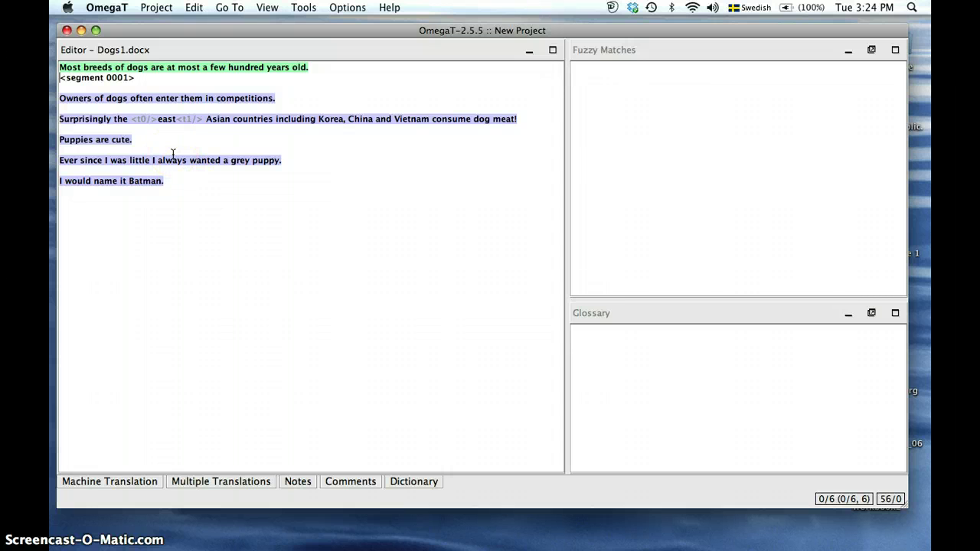
# Translate the first segment as 'De flesta hunraser är ungefär 100 år gamla' and move OmegaT down.
pyautogui.write('De fle')
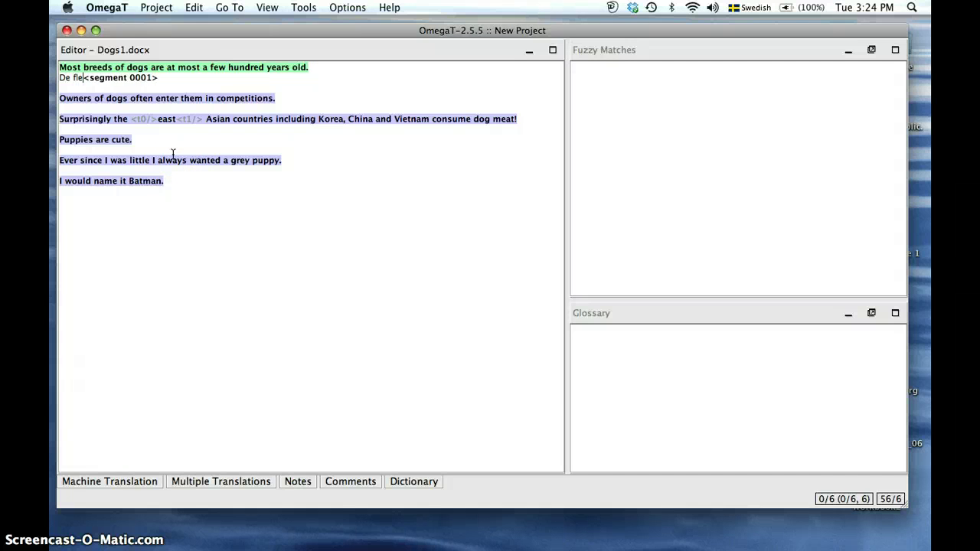
pyautogui.write('sta hunras')
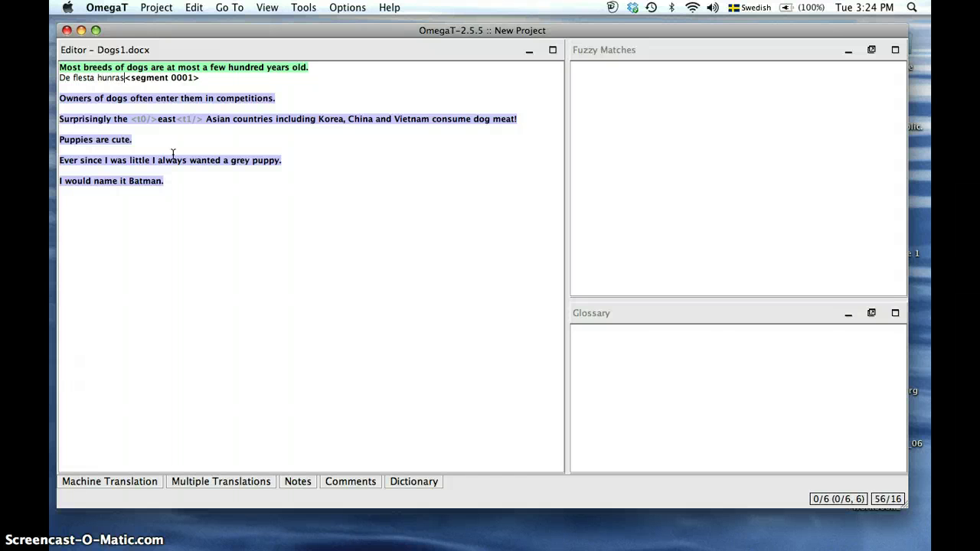
pyautogui.write('er ')
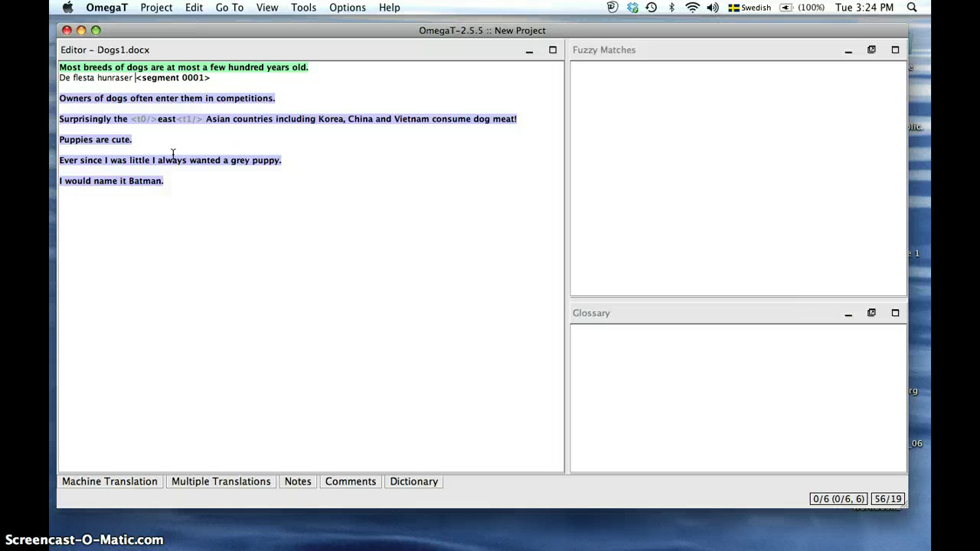
pyautogui.write('är unge')
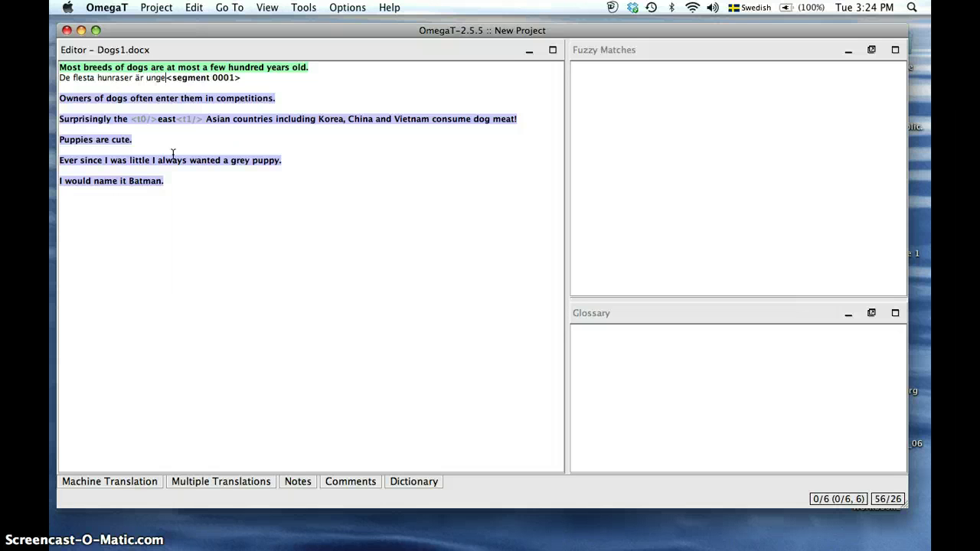
pyautogui.write('fär ')
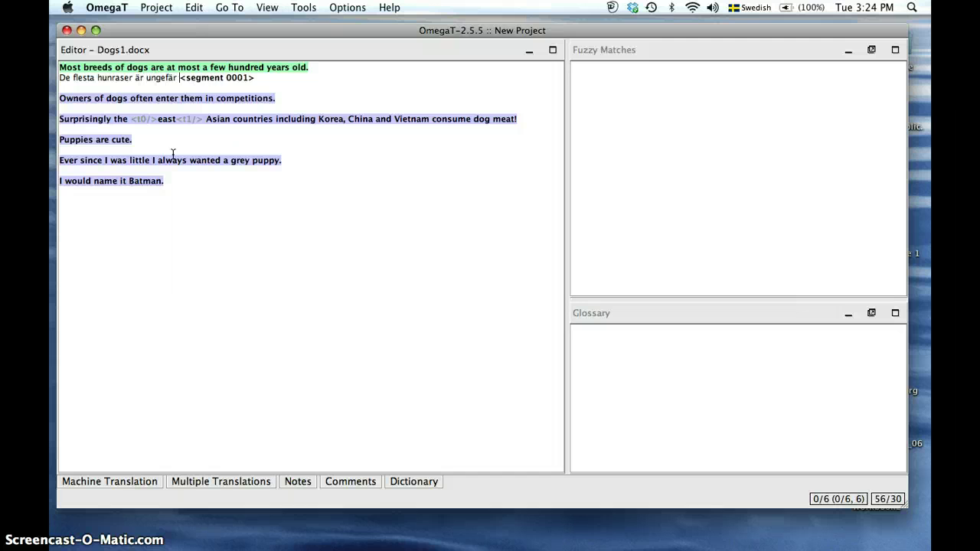
pyautogui.write('100 år gamla')
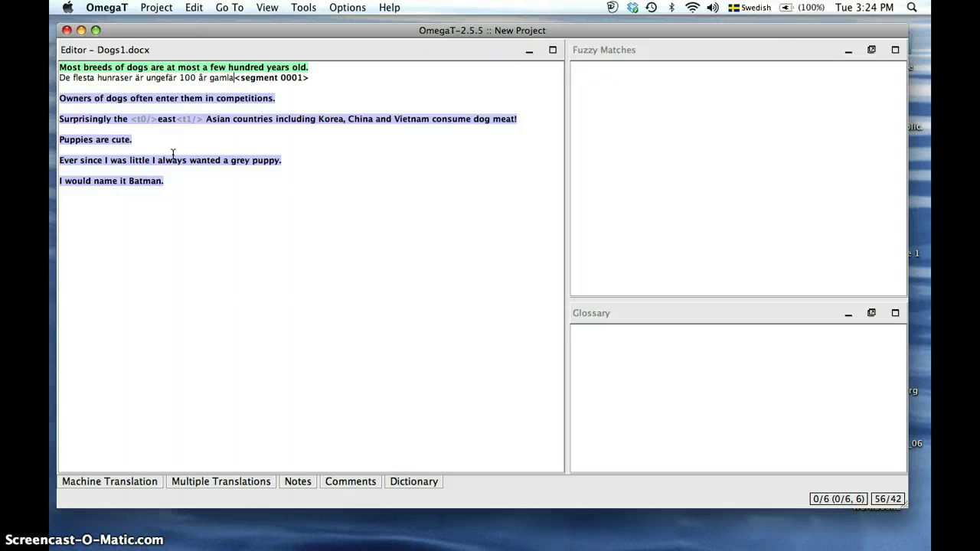
pyautogui.press('Return')
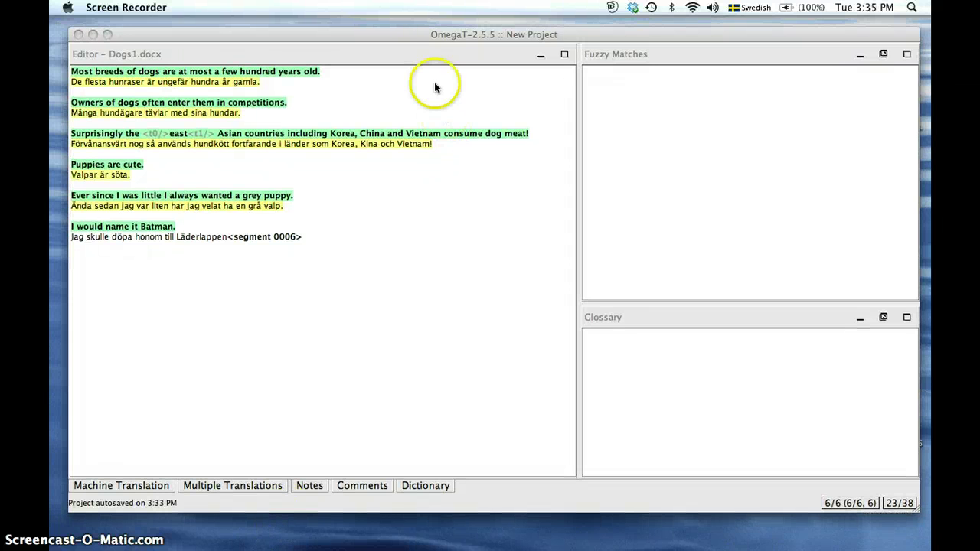
pyautogui.click(410, 35)
pyautogui.moveTo(410, 35); pyautogui.dragTo(407, 369)
# In Dogsglossary.docx, add the tab-separated translation 'Läderlappen' after Batman.
pyautogui.doubleClick(177, 188)
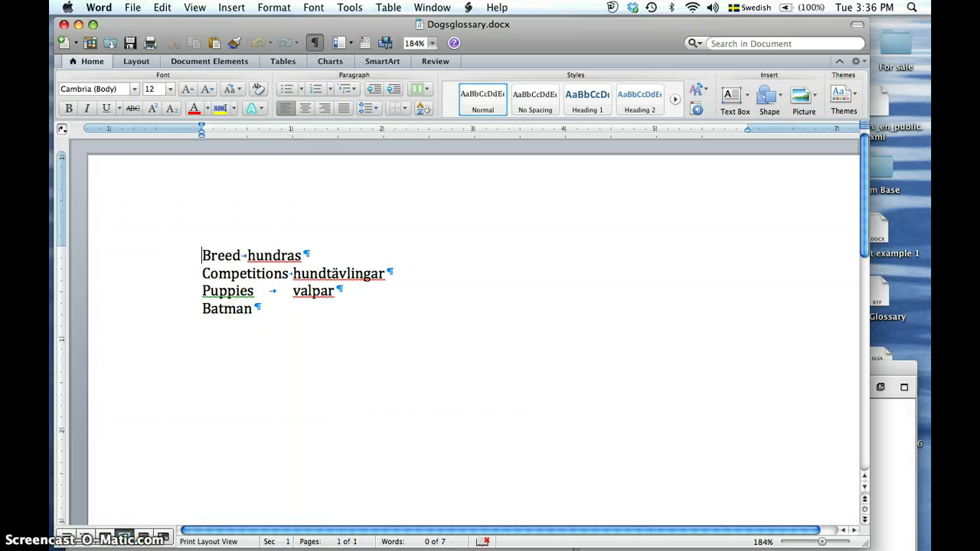
pyautogui.click(254, 311)
pyautogui.press('Tab')
pyautogui.write('Läderlappen')
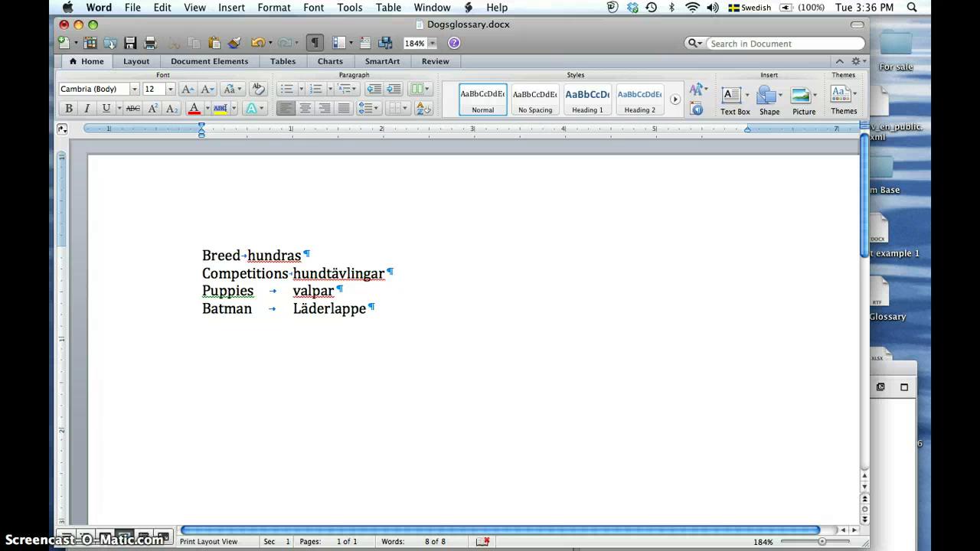
# Save the glossary as Plain Text, producing Dogsglossary.txt.
pyautogui.click(133, 9)
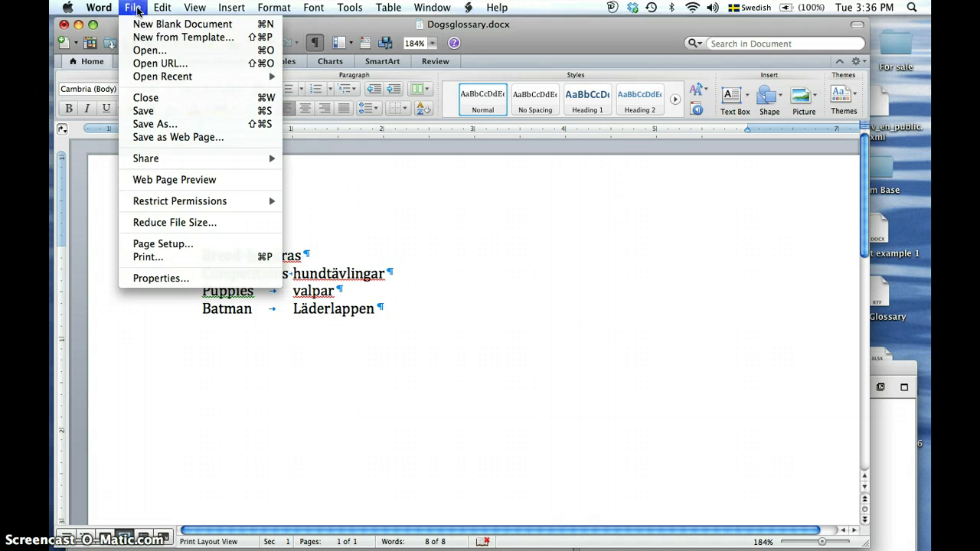
pyautogui.click(187, 125)
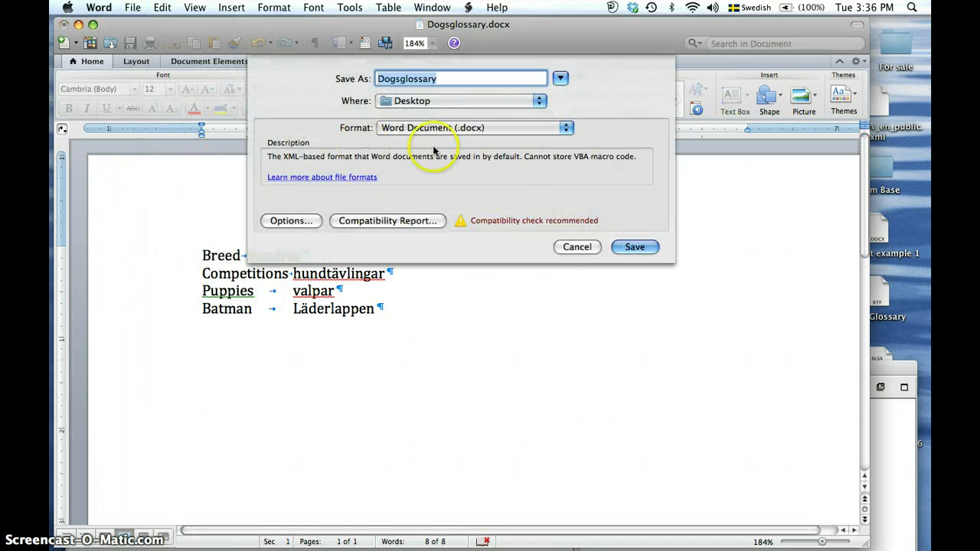
pyautogui.click(564, 128)
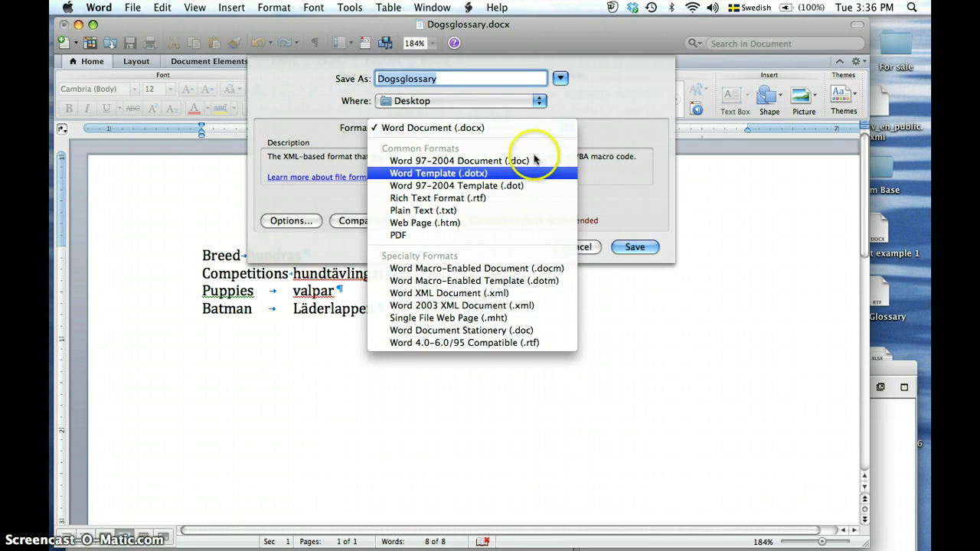
pyautogui.click(447, 215)
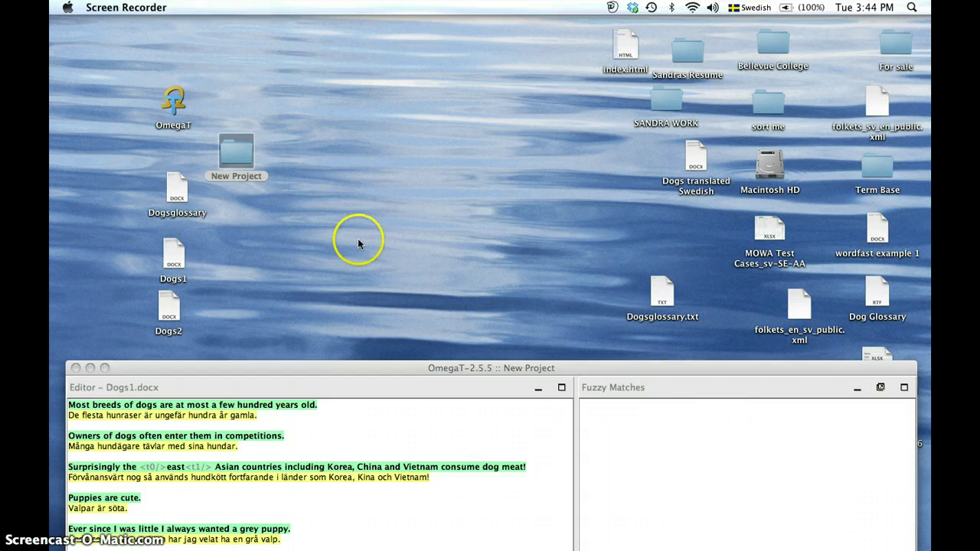
# Move Dogsglossary.txt from the Desktop into New Project's glossary folder.
pyautogui.doubleClick(231, 158)
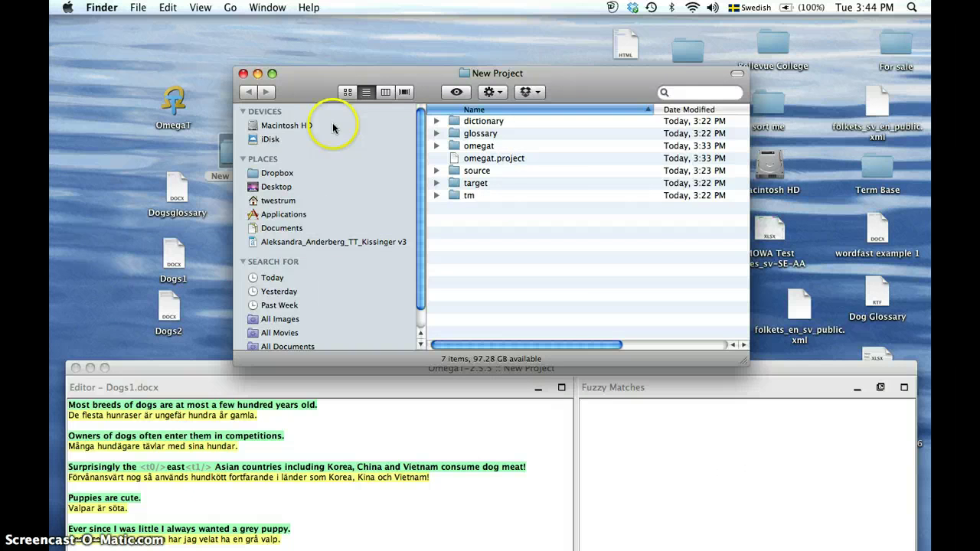
pyautogui.moveTo(609, 78); pyautogui.dragTo(457, 57)
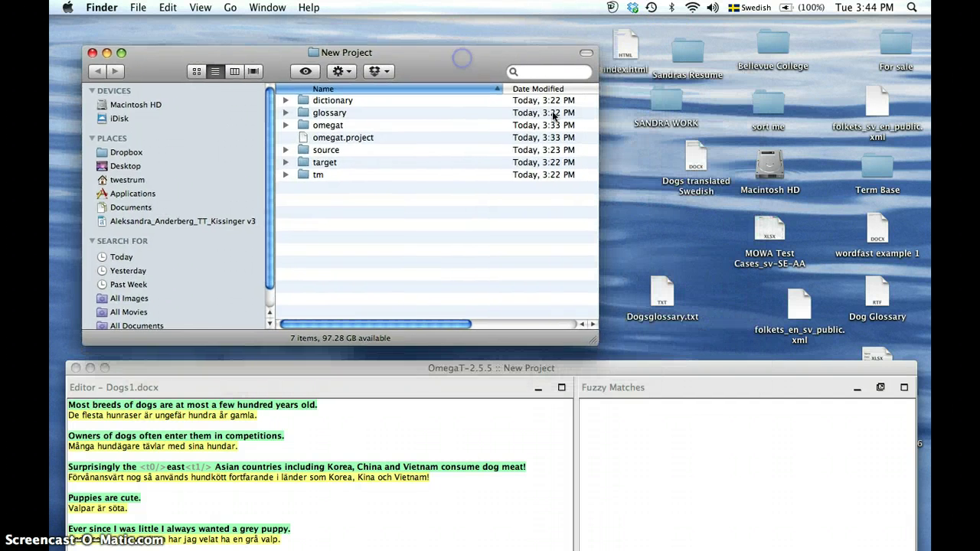
pyautogui.click(654, 292)
pyautogui.moveTo(625, 269); pyautogui.dragTo(332, 116)
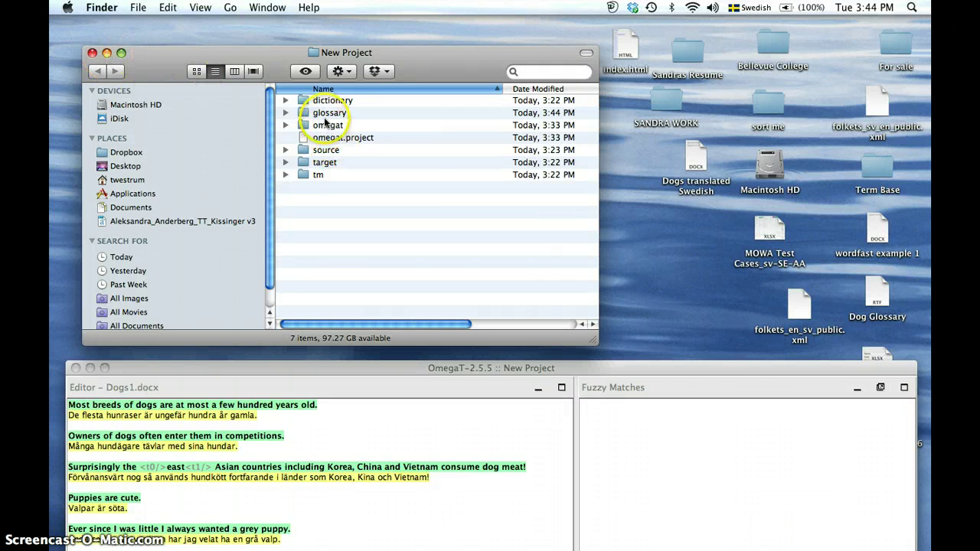
# Import Dogs2 as an additional source file via Project > Import Source Files.
pyautogui.click(106, 53)
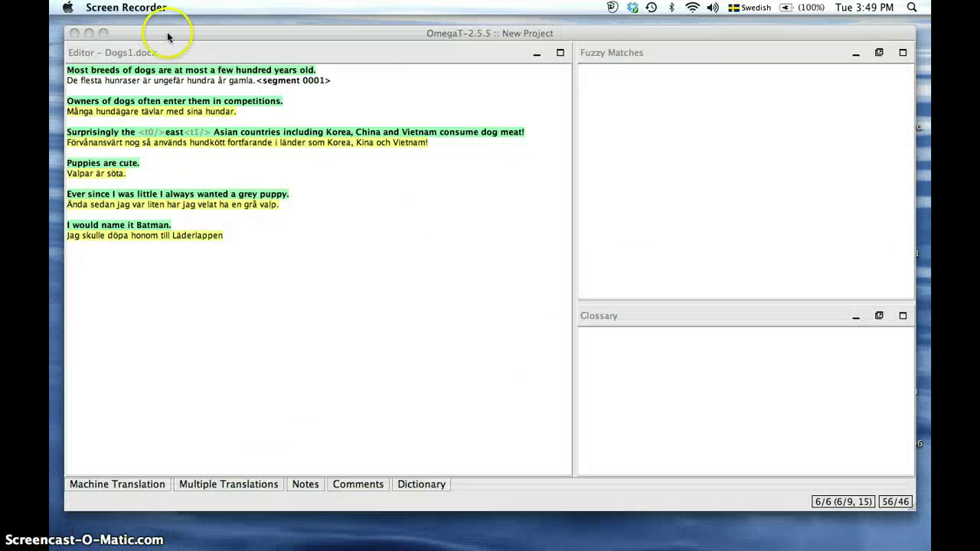
pyautogui.click(164, 31)
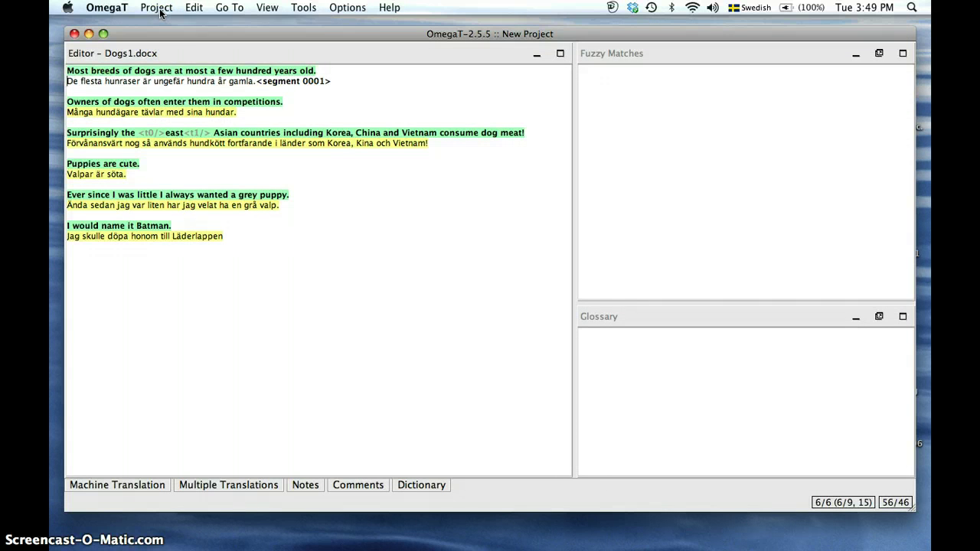
pyautogui.click(157, 8)
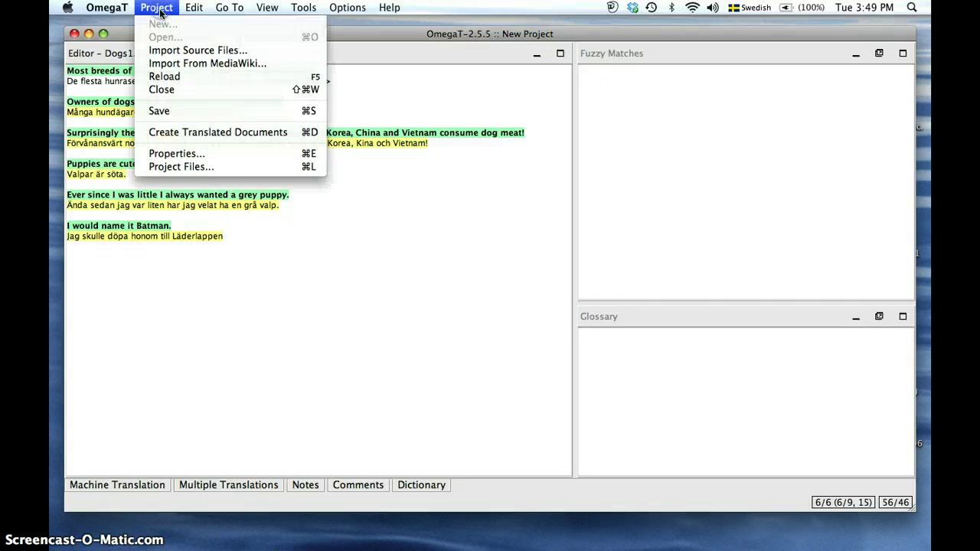
pyautogui.click(176, 52)
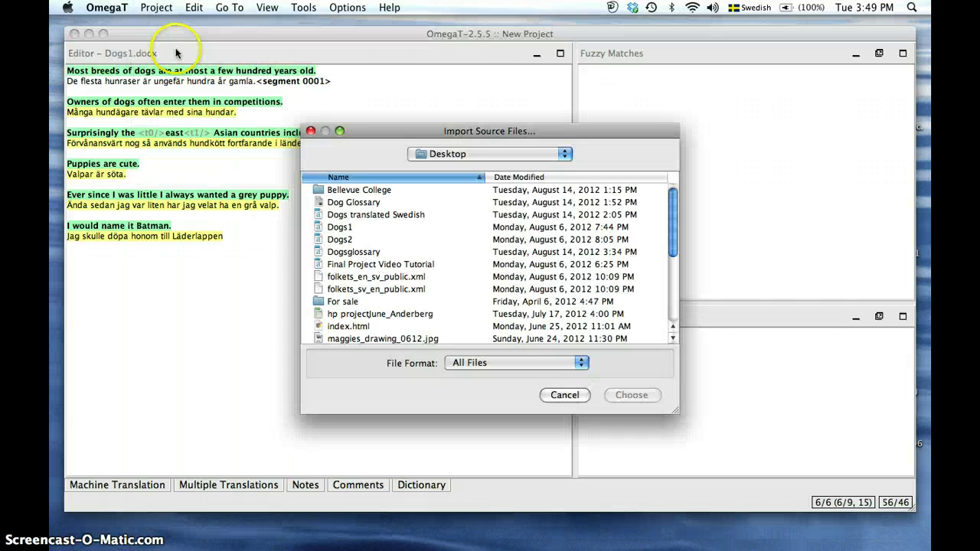
pyautogui.click(337, 241)
pyautogui.click(631, 395)
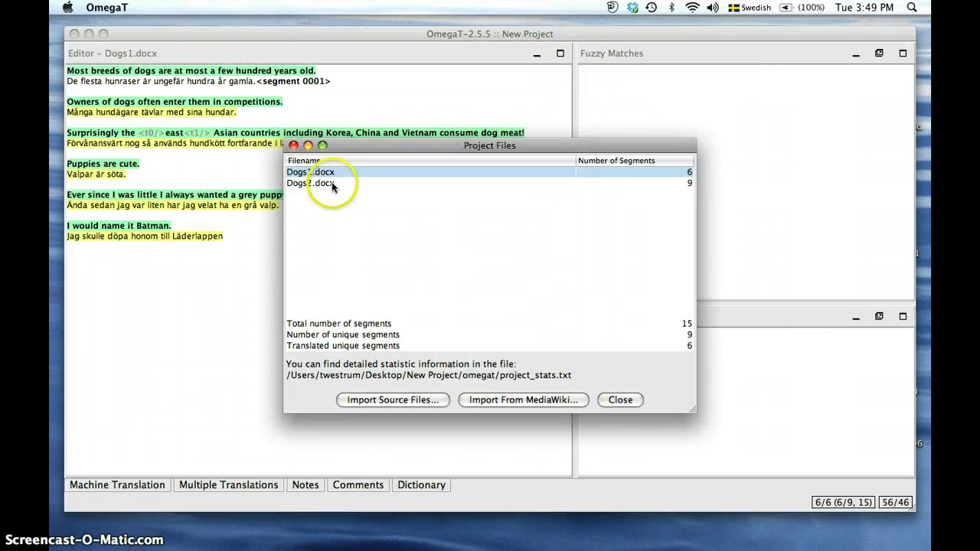
# Open Dogs2.docx in the editor and close the Project Files list.
pyautogui.click(332, 186)
pyautogui.doubleClick(386, 187)
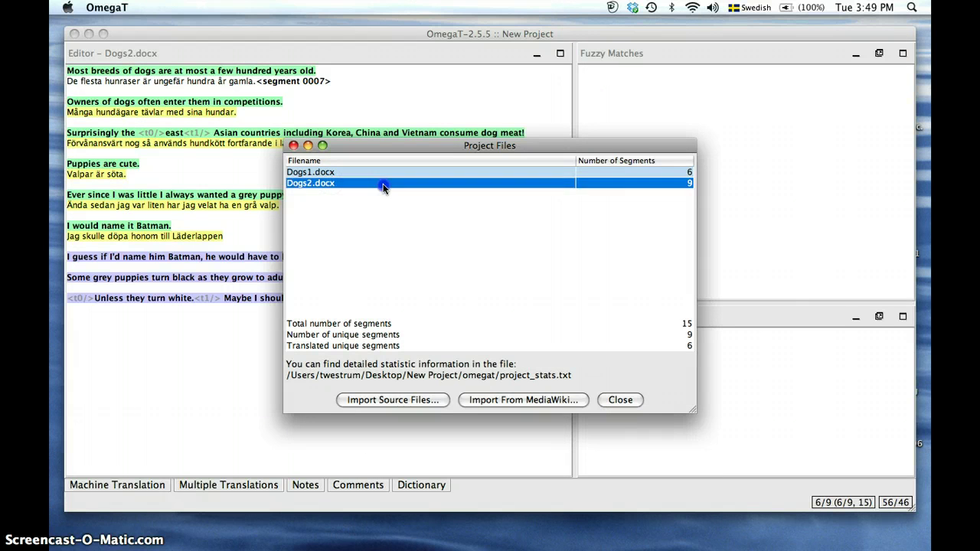
pyautogui.click(587, 358)
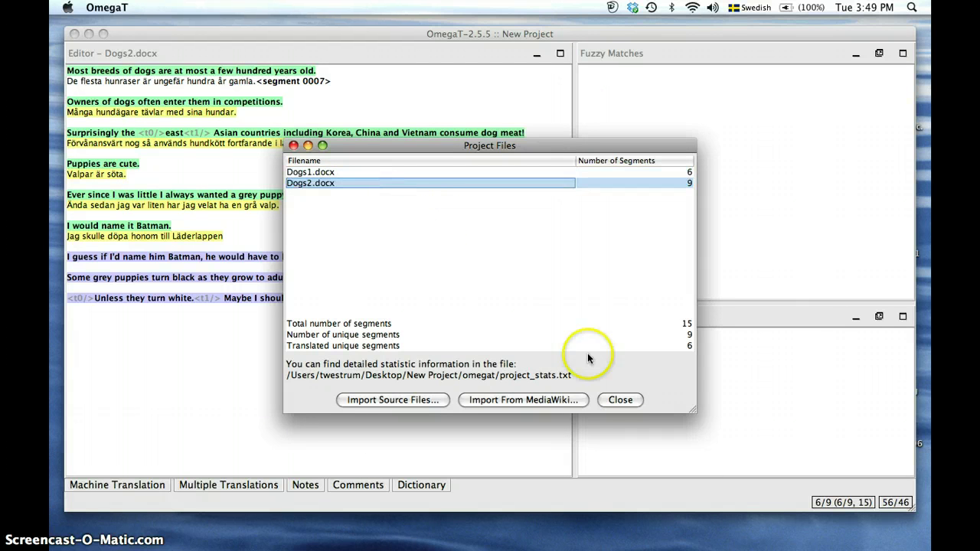
pyautogui.click(624, 401)
# Close the project files list and place the cursor in segment 7's translation in Dogs2.
pyautogui.click(496, 367)
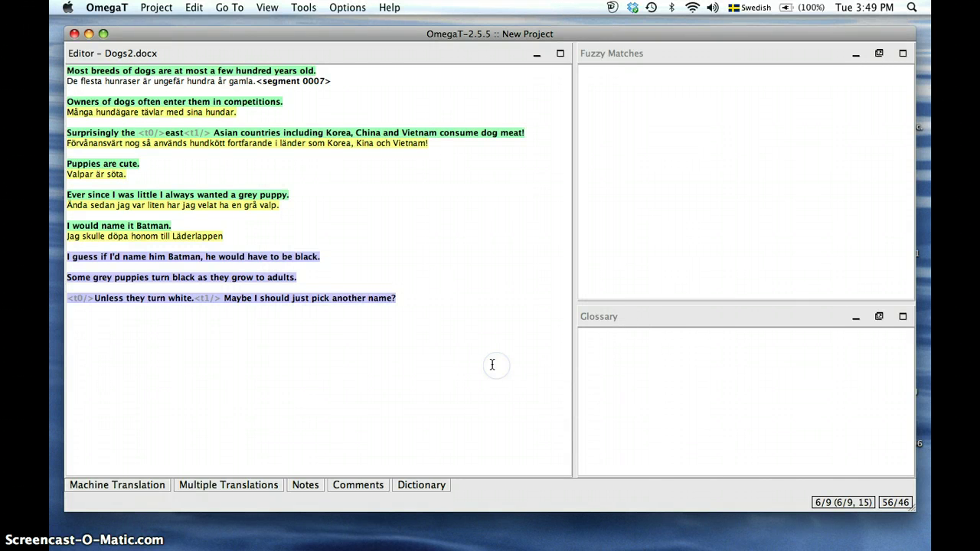
pyautogui.click(293, 161)
pyautogui.click(248, 84)
# Advance through segments 8 and 9 to segment 10, where the glossary offers Puppies = valpar.
pyautogui.press('Return')
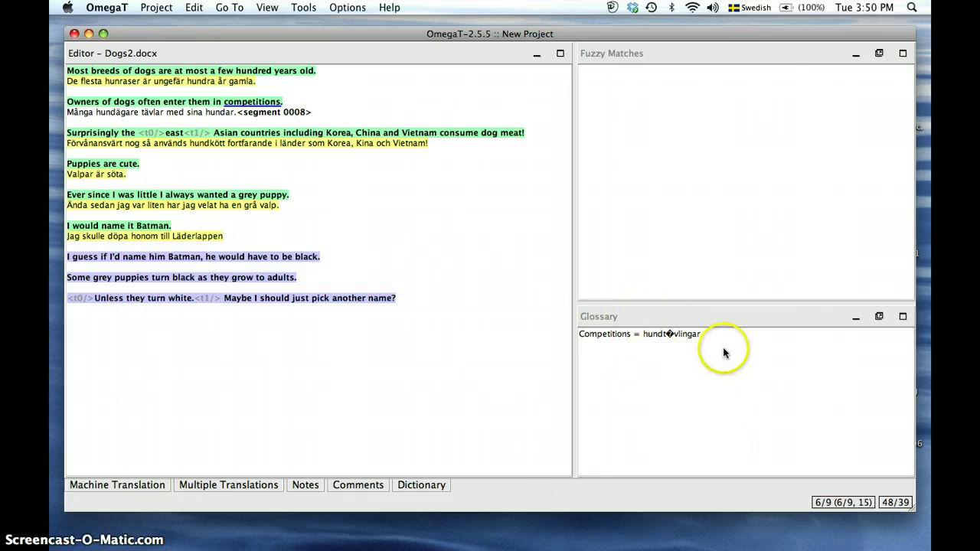
pyautogui.press('Return')
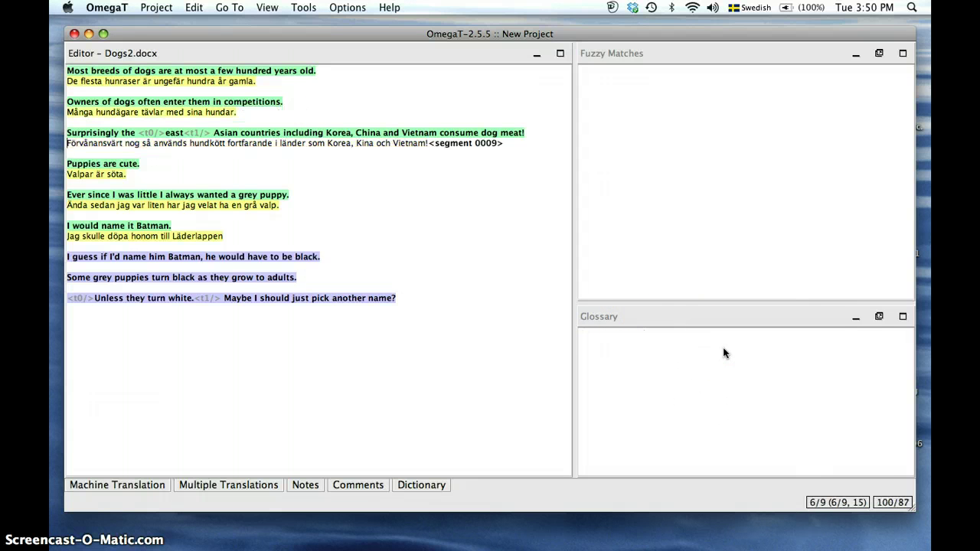
pyautogui.press('Return')
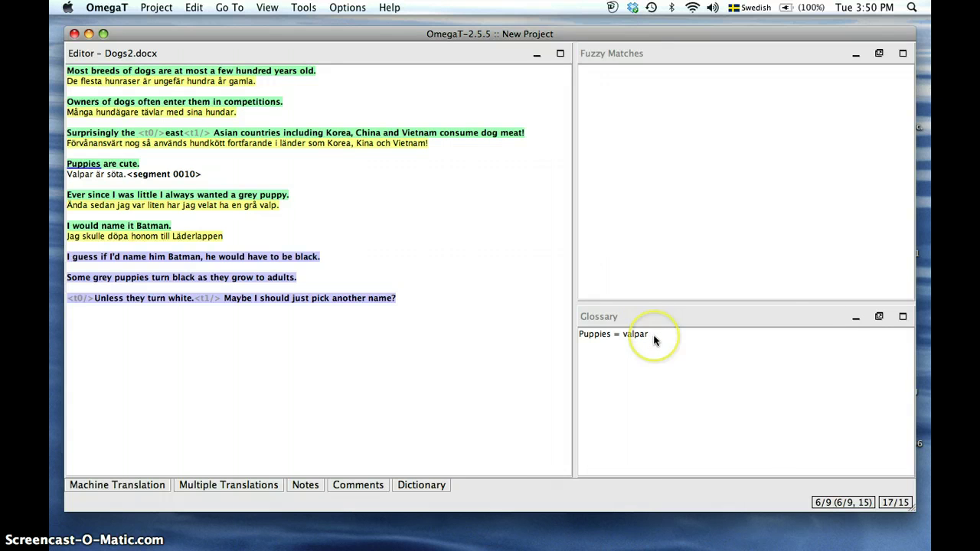
pyautogui.hotkey('alt', 'p')
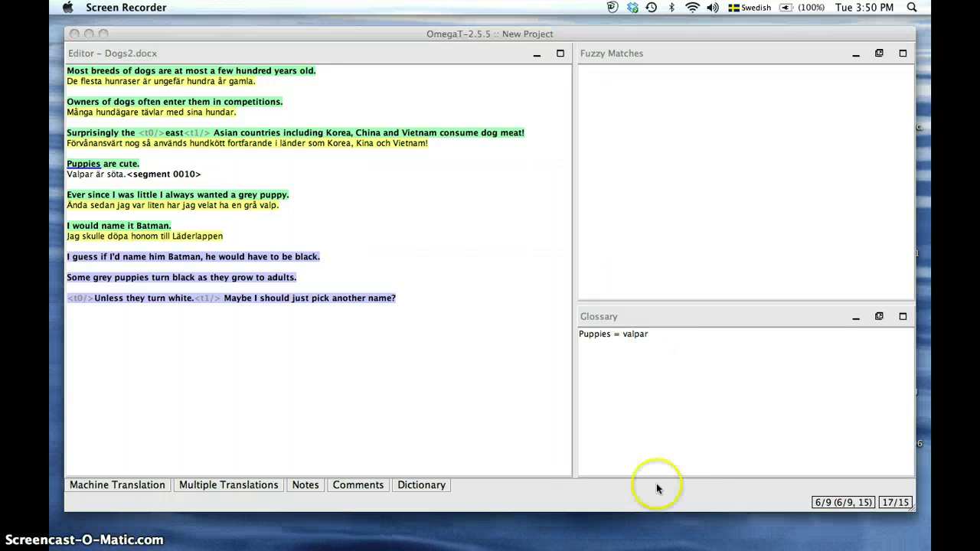
pyautogui.click(264, 33)
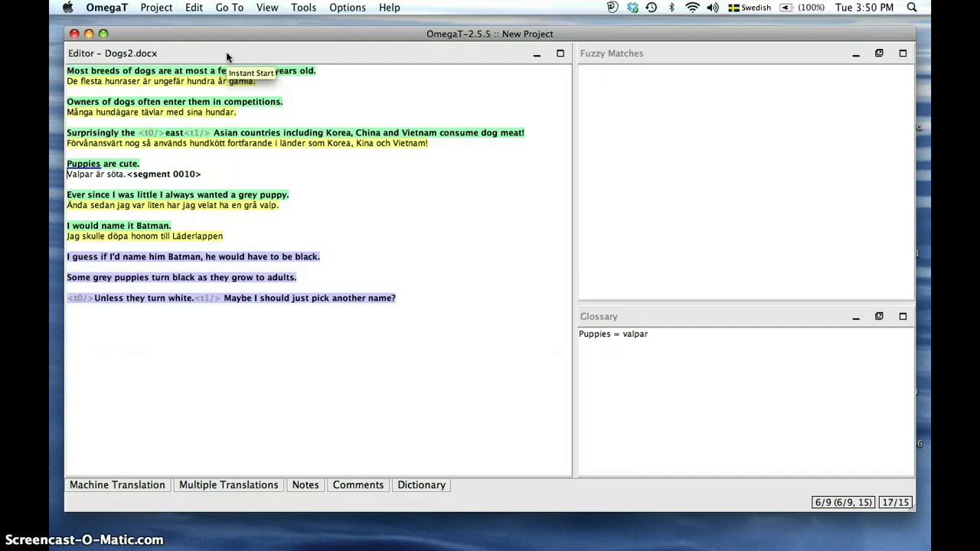
# Create a glossary entry with source term 'adult' and target term 'fullvuxen'.
pyautogui.click(193, 7)
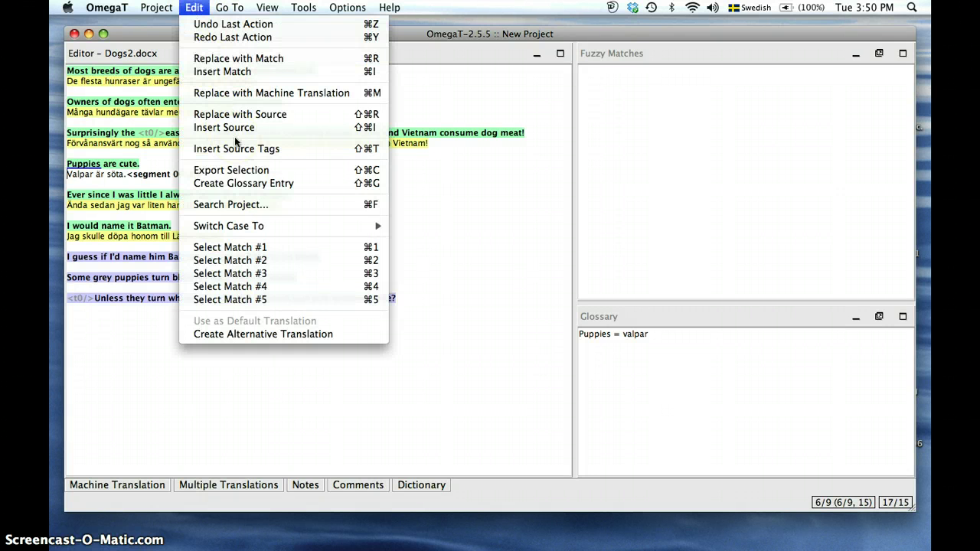
pyautogui.click(269, 182)
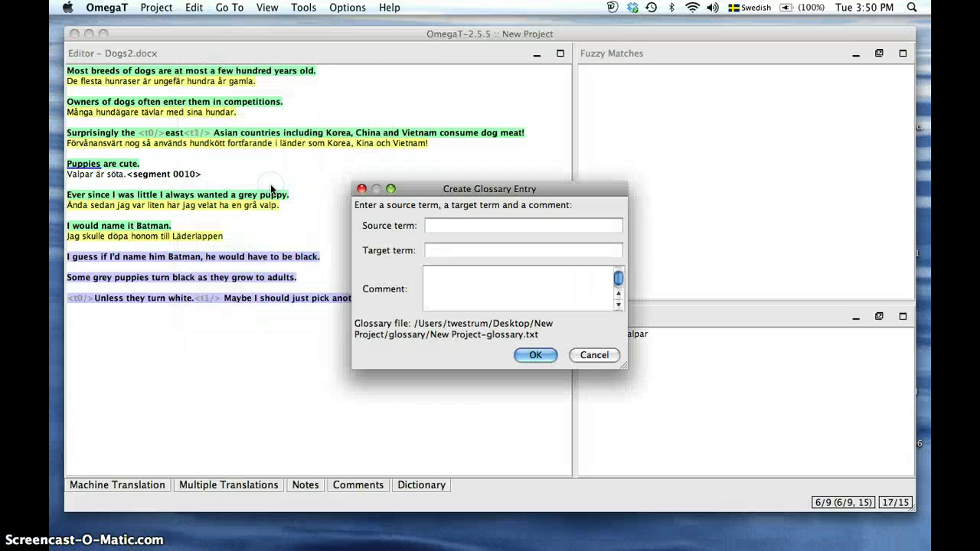
pyautogui.click(433, 224)
pyautogui.write('adult')
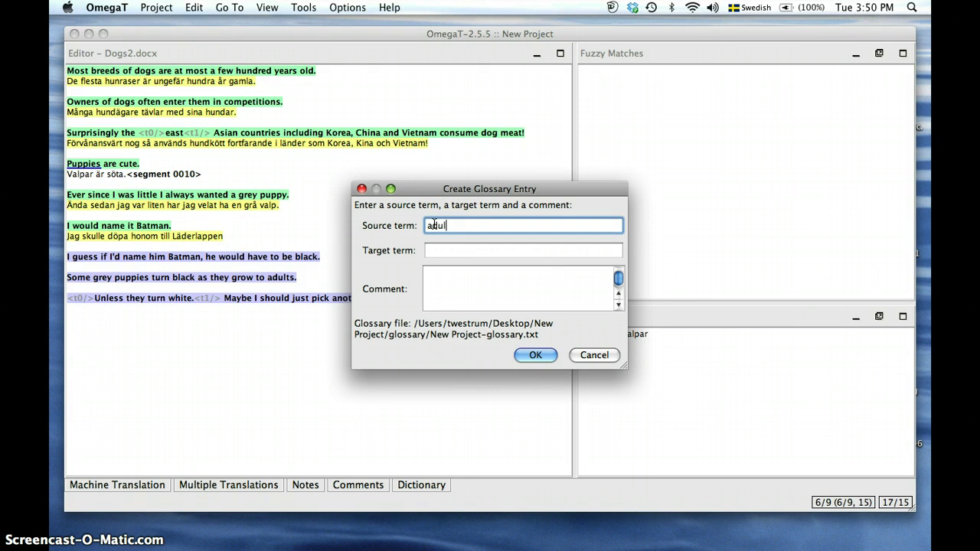
pyautogui.press('Tab')
pyautogui.write('fullv')
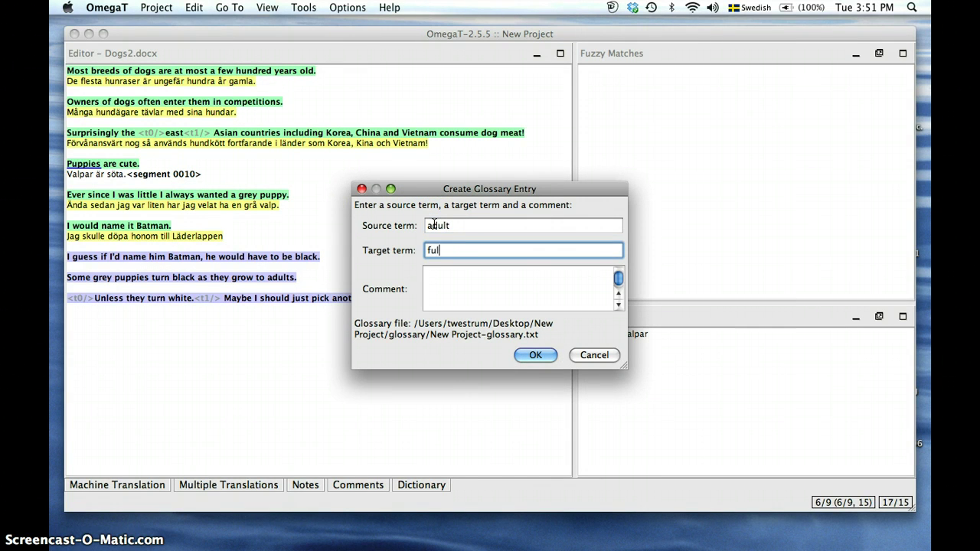
pyautogui.write('uxen')
pyautogui.click(545, 355)
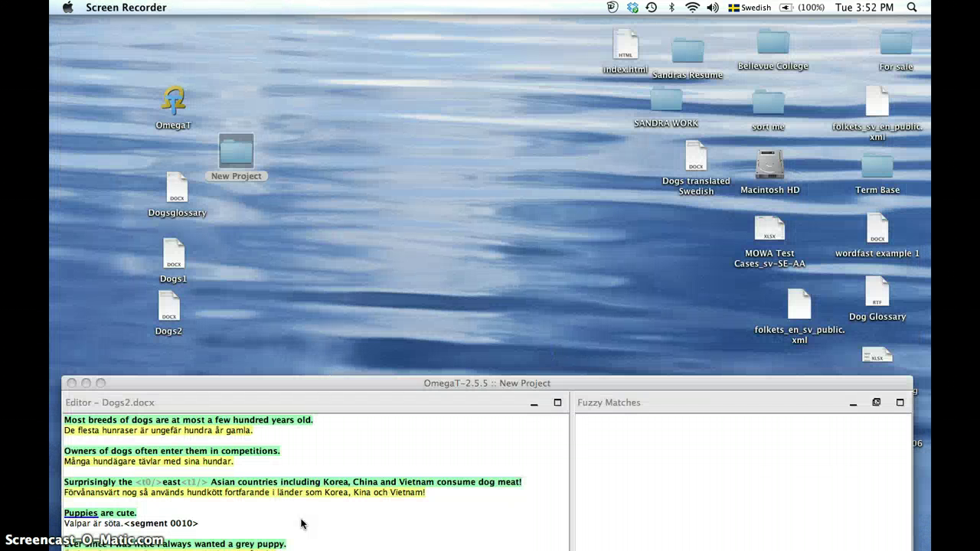
# Open New Project-glossary.txt from the New Project > glossary folder in TextEdit.
pyautogui.click(240, 157)
pyautogui.doubleClick(242, 156)
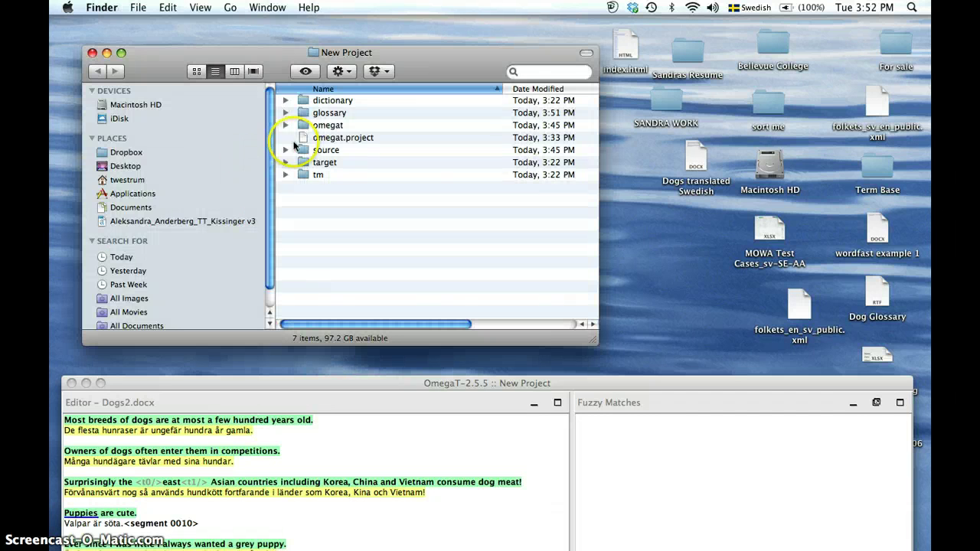
pyautogui.doubleClick(330, 113)
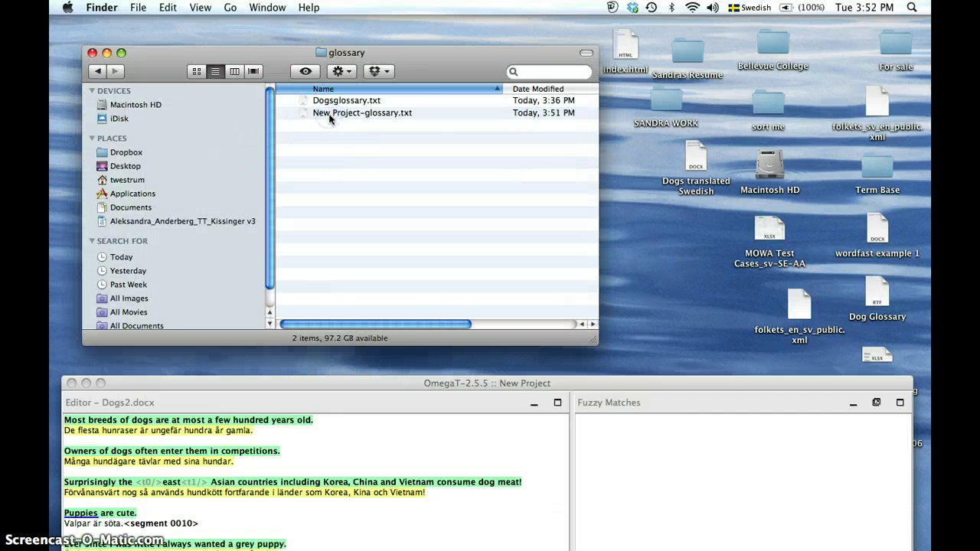
pyautogui.click(334, 113)
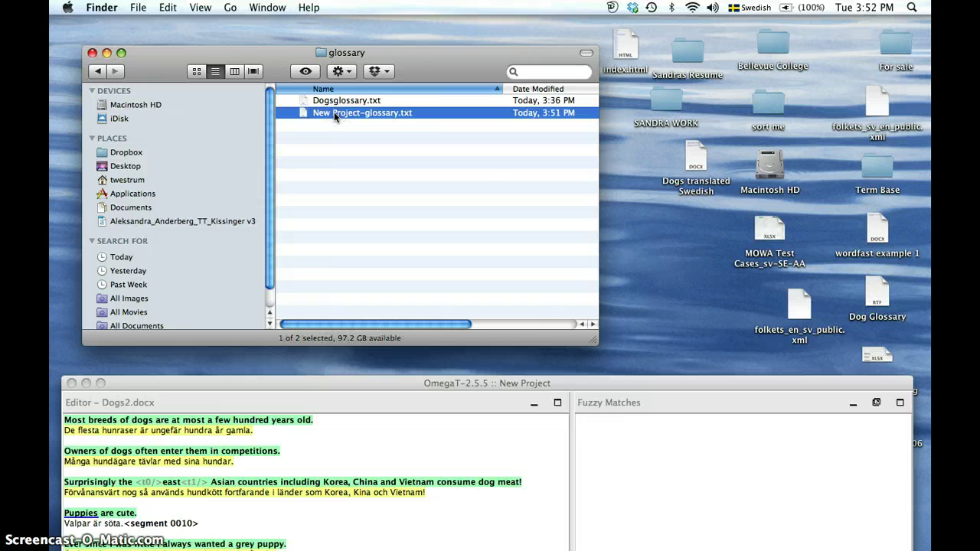
pyautogui.doubleClick(333, 112)
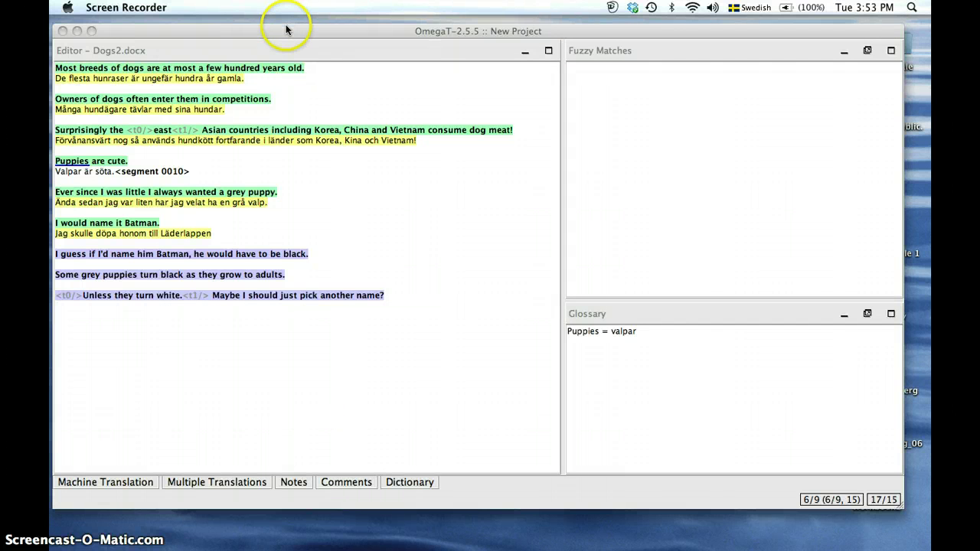
# Run Search Project for 'dog', review the 3 matching segments, then close the results.
pyautogui.click(286, 29)
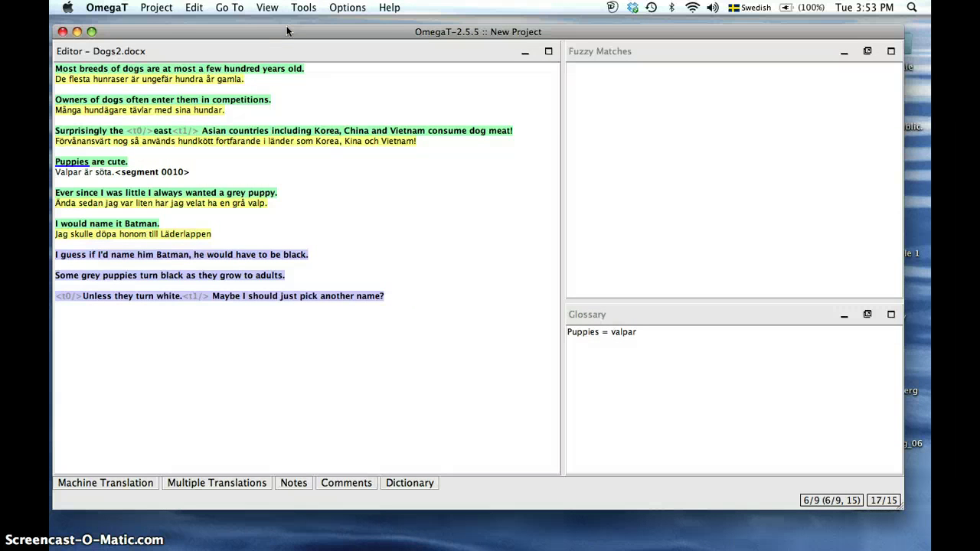
pyautogui.click(194, 9)
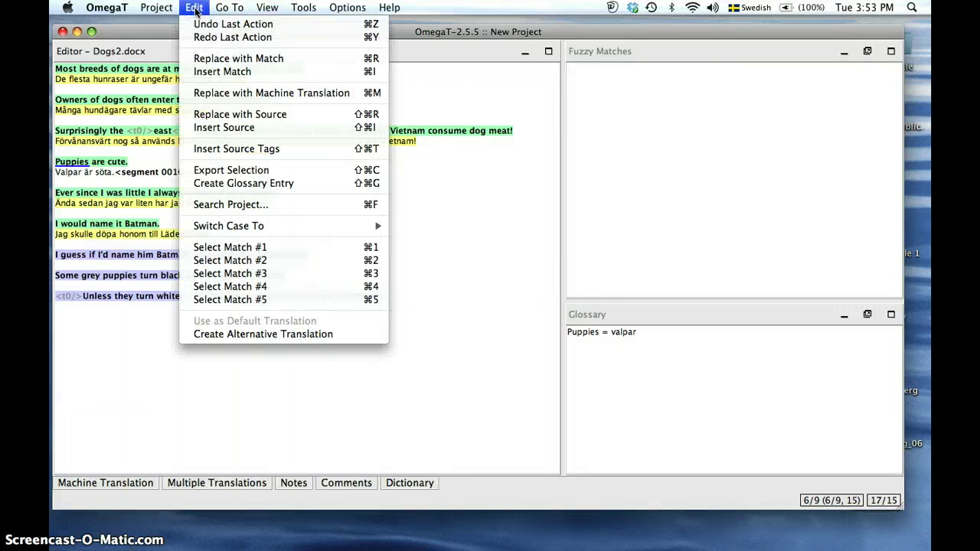
pyautogui.click(265, 205)
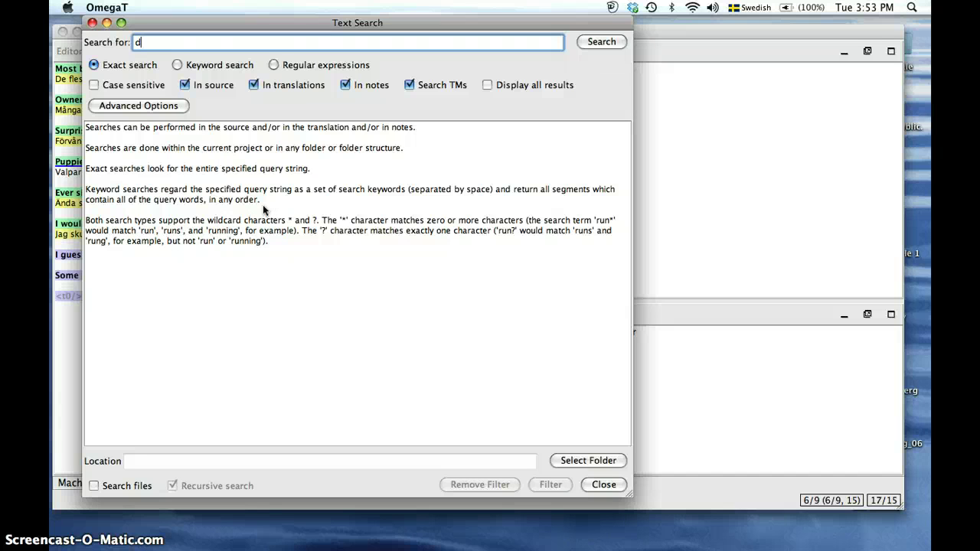
pyautogui.click(615, 42)
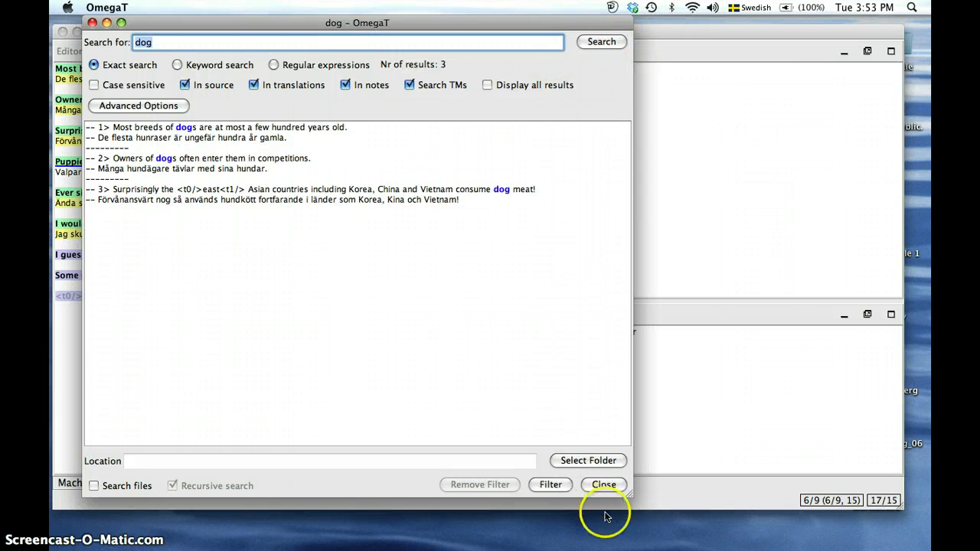
pyautogui.click(603, 484)
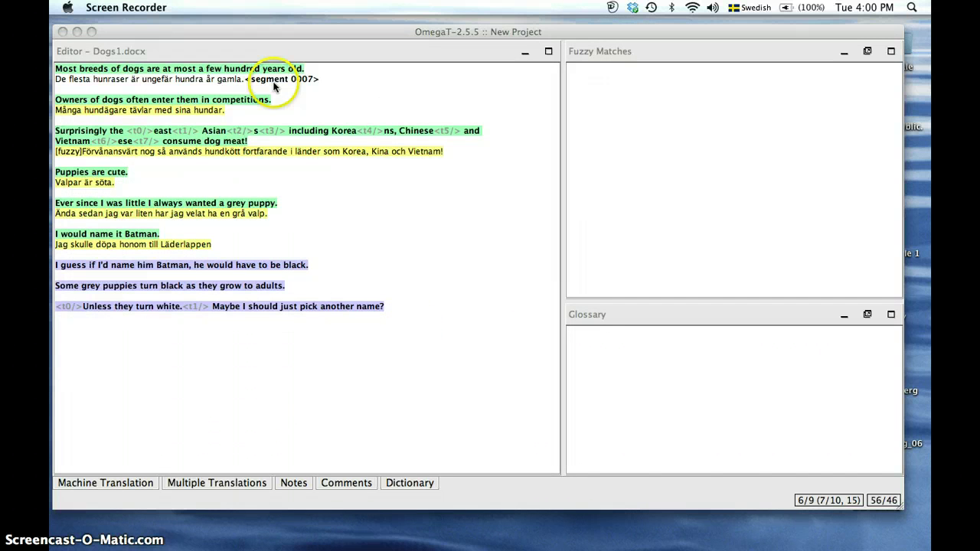
# Select Dogs1's 'Owners of dogs…' competitions segment and advance to the Surprisingly segment's 73% fuzzy match.
pyautogui.click(235, 82)
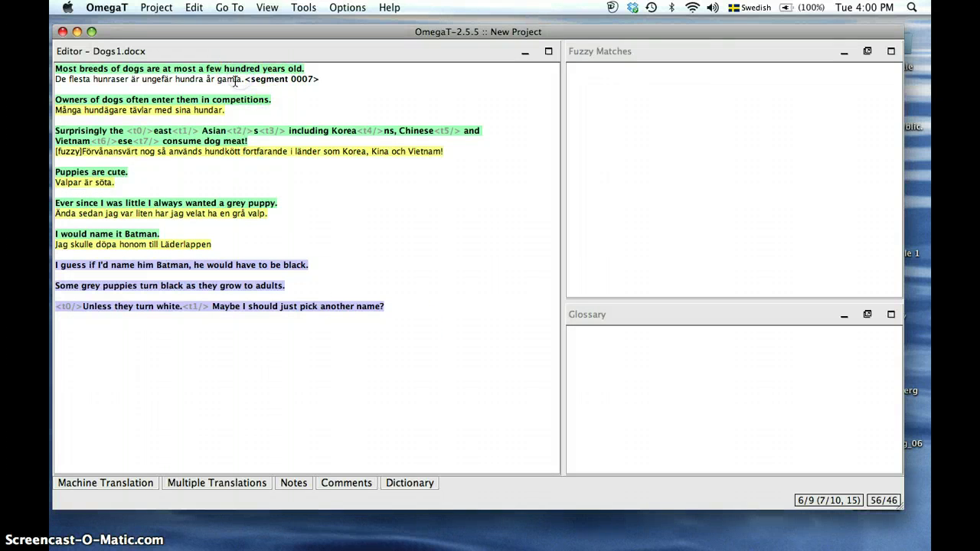
pyautogui.click(229, 100)
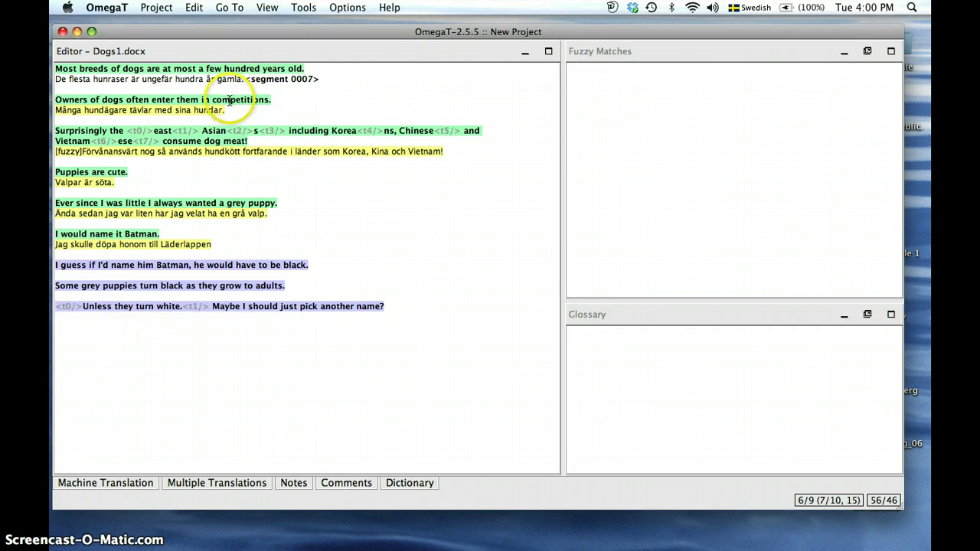
pyautogui.click(230, 99)
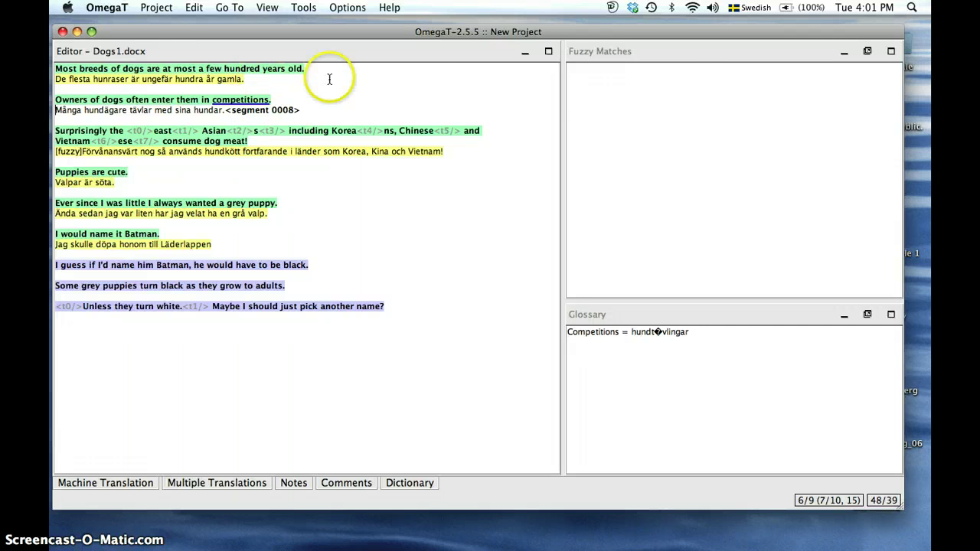
pyautogui.press('Return')
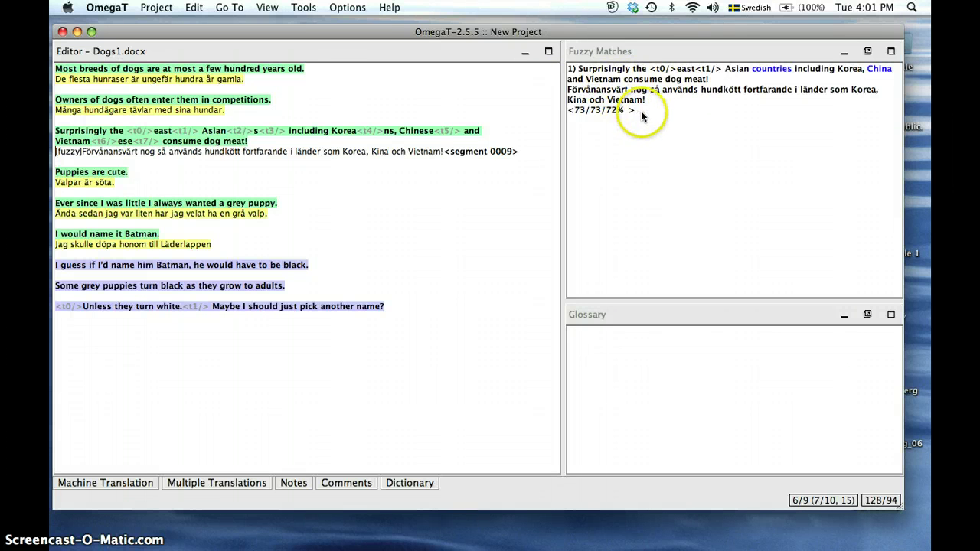
pyautogui.click(337, 8)
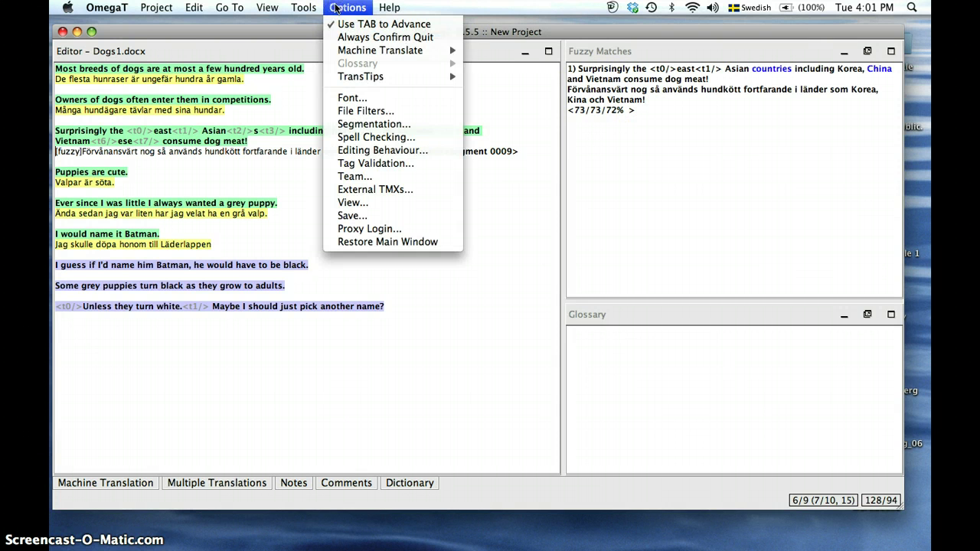
# Set Editing Behaviour to insert fuzzy matches of minimal similarity 15 with the [fuzzy] prefix.
pyautogui.click(371, 152)
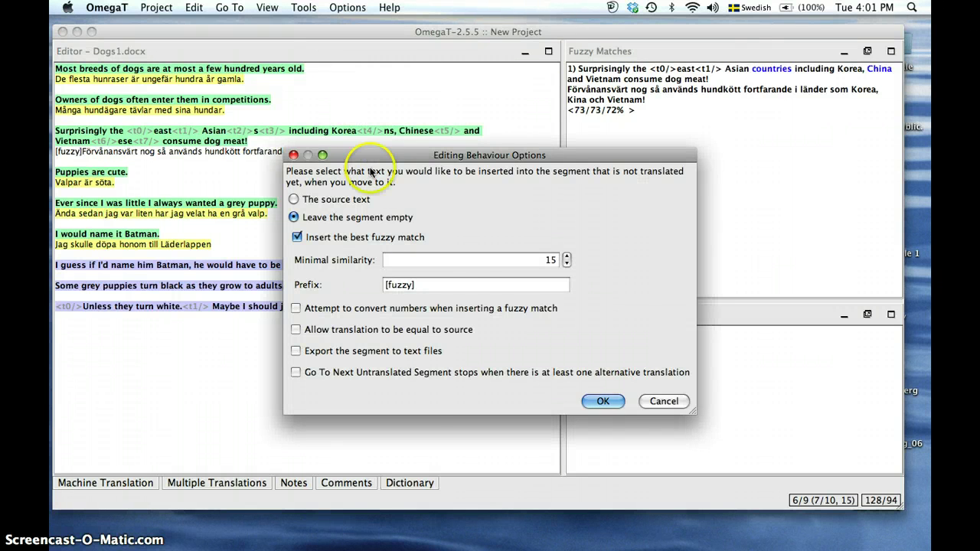
pyautogui.click(553, 261)
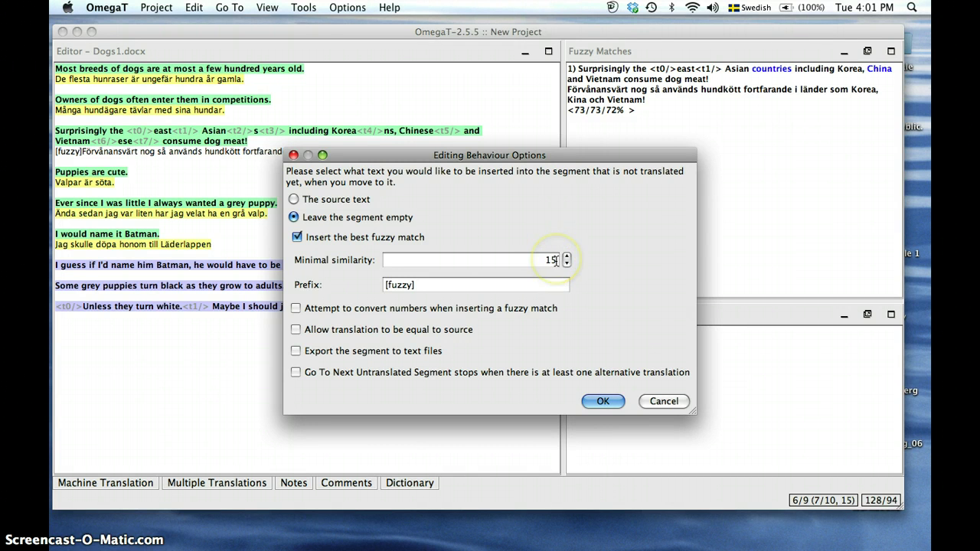
pyautogui.click(594, 312)
pyautogui.click(602, 401)
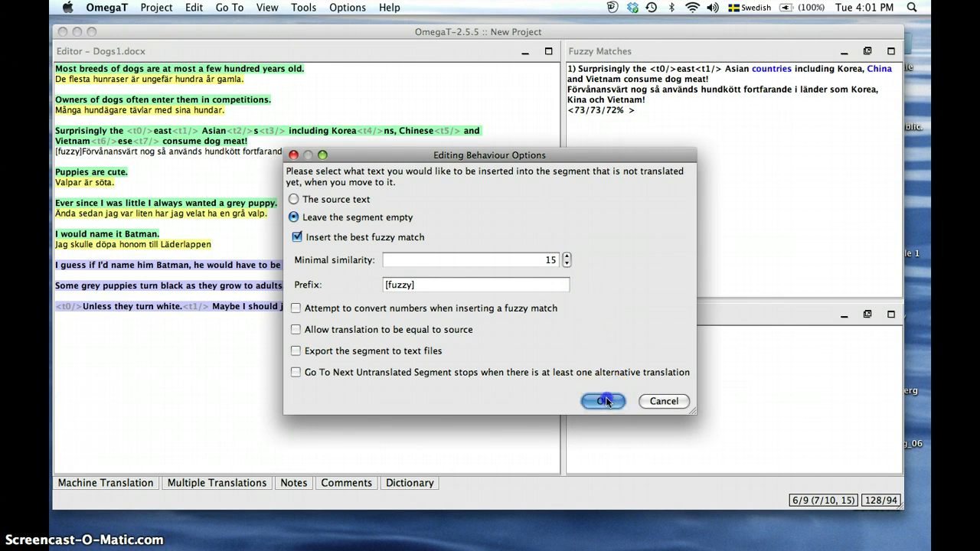
# Advance through the Puppies are cute, Batman and grey puppies segments.
pyautogui.press('Return')
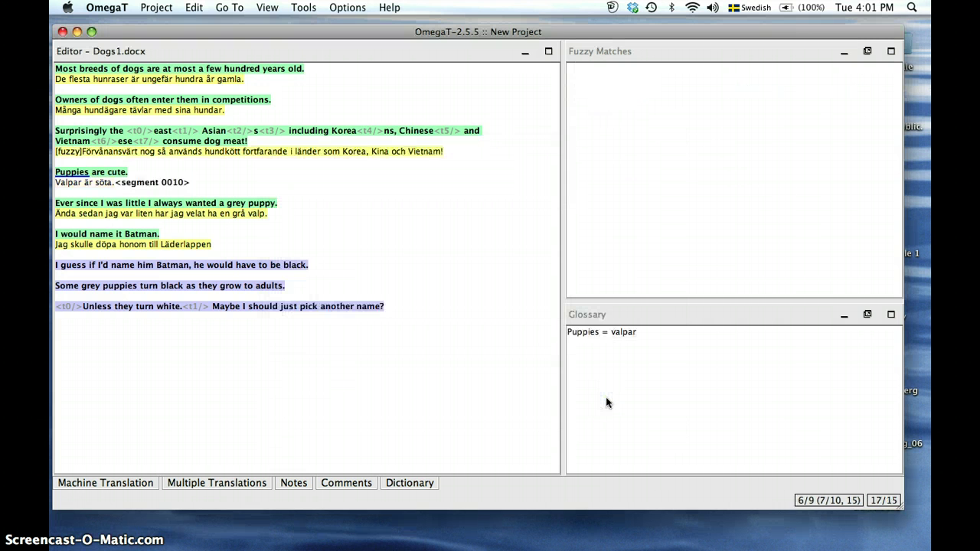
pyautogui.press('Return')
pyautogui.press('Return')
pyautogui.press('Return')
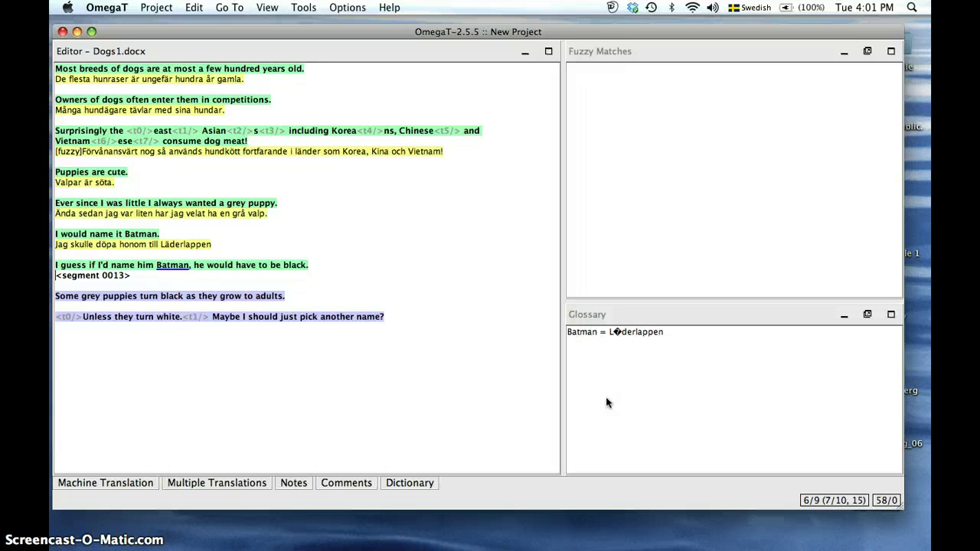
pyautogui.press('Return')
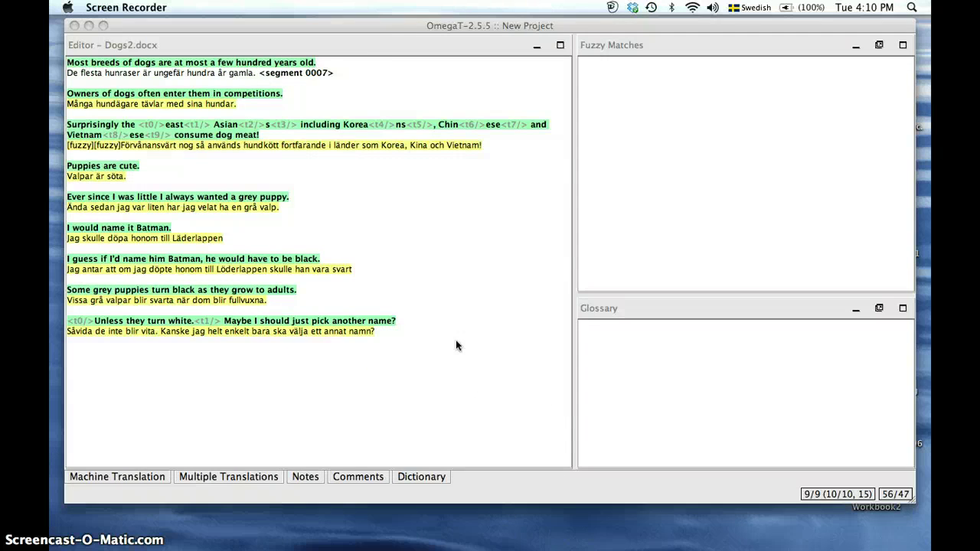
# Create the translated documents, placing Dogs1.docx and Dogs2.docx in the target folder.
pyautogui.click(377, 29)
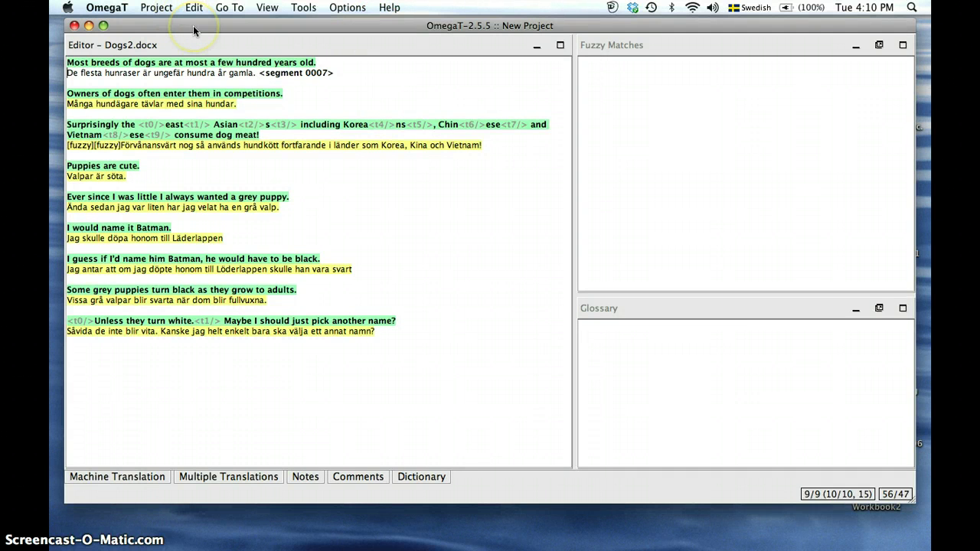
pyautogui.click(158, 9)
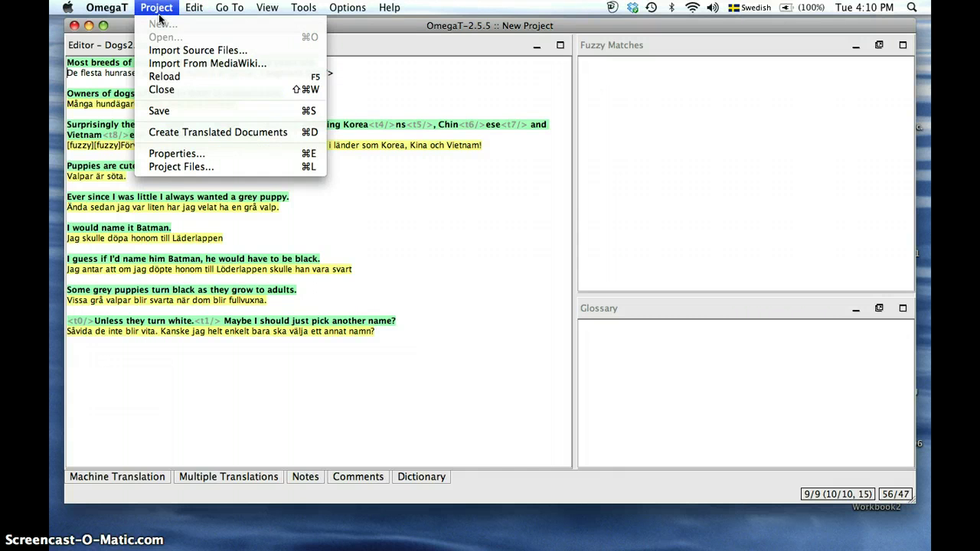
pyautogui.click(194, 132)
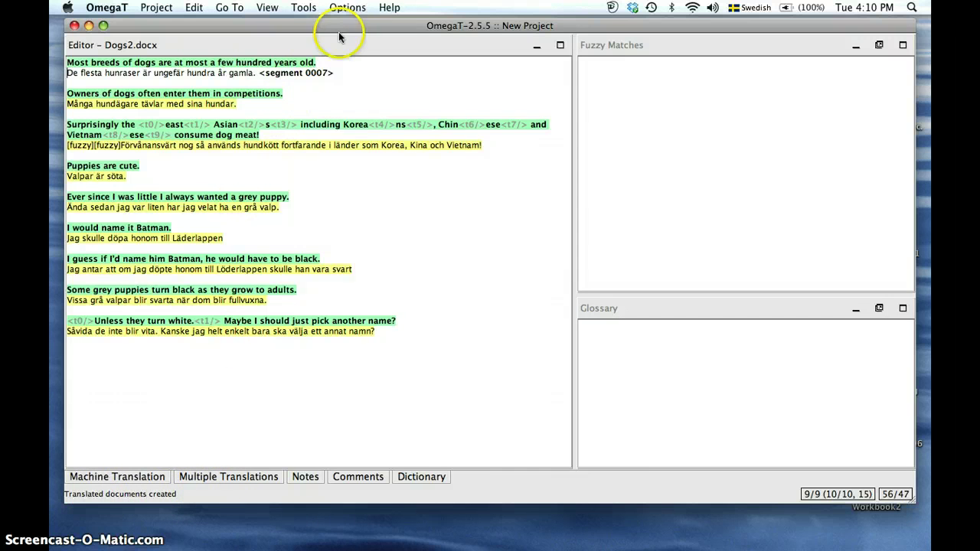
pyautogui.moveTo(344, 29); pyautogui.dragTo(341, 393)
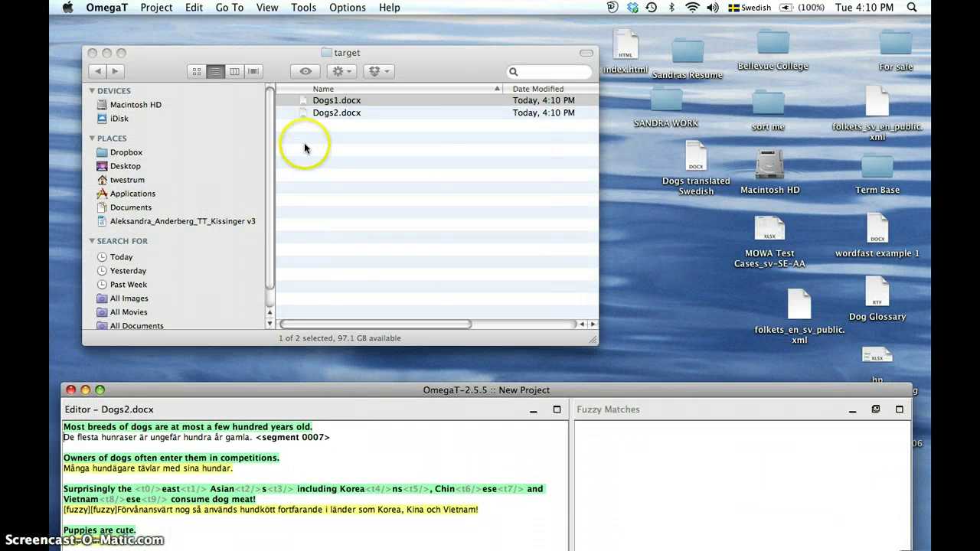
# Open the translated Dogs2.docx from the target folder in Word.
pyautogui.click(323, 115)
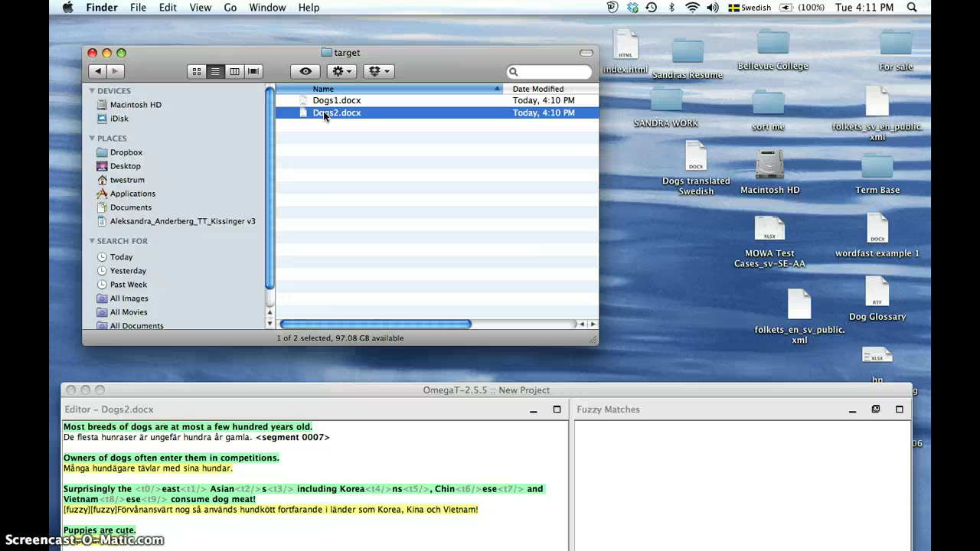
pyautogui.doubleClick(323, 112)
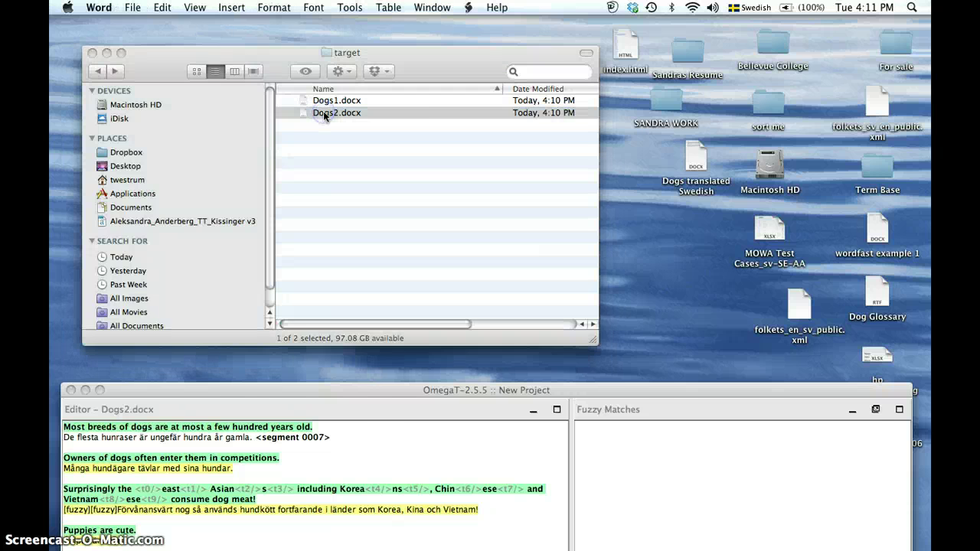